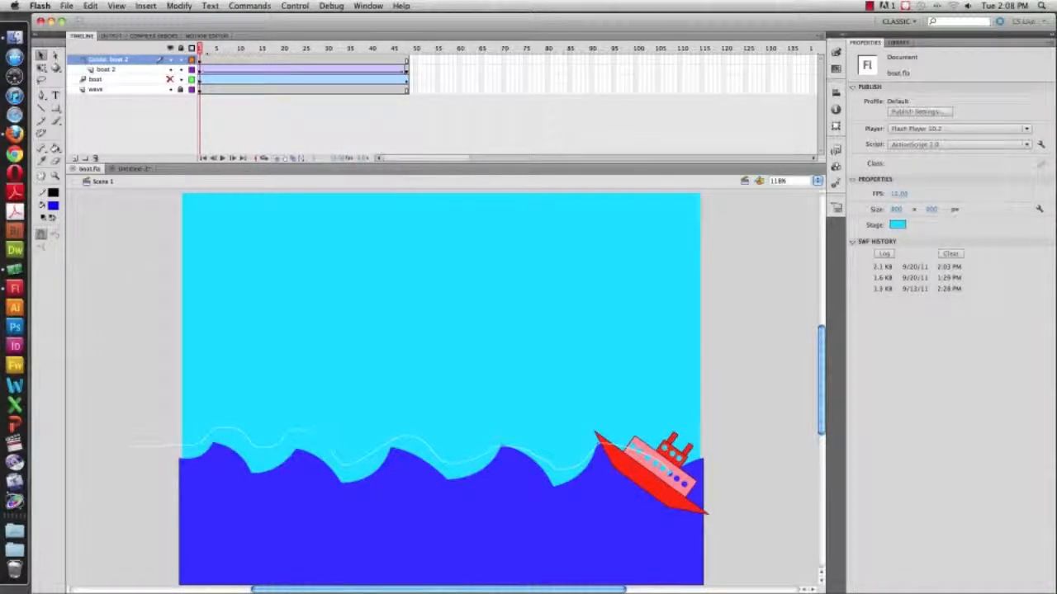
- Play the boat animation on the timeline and scrub back from the last frame to frame 1
key(Return)
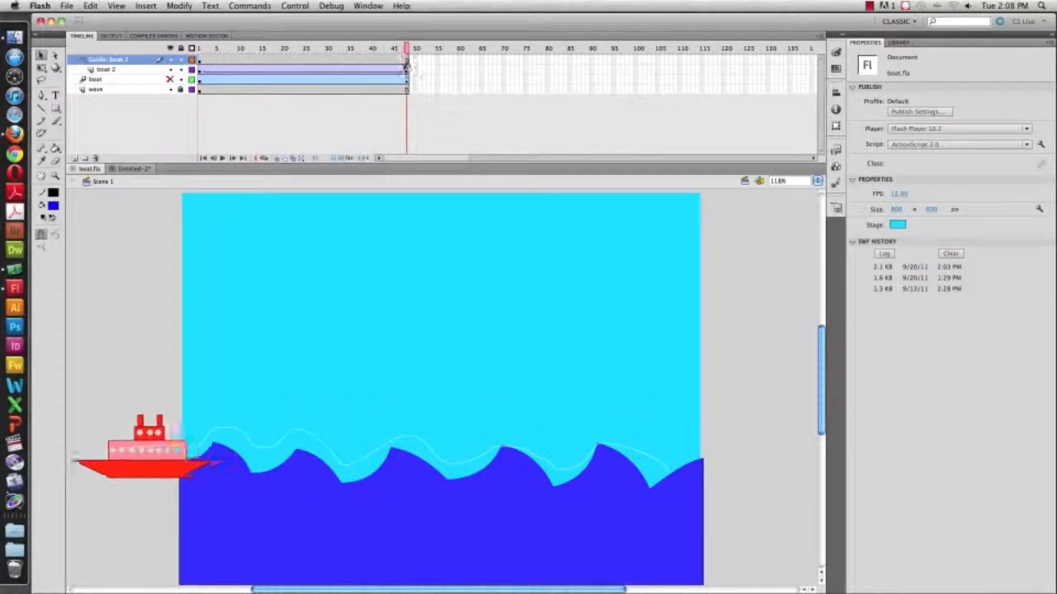
drag(408, 67, 285, 78)
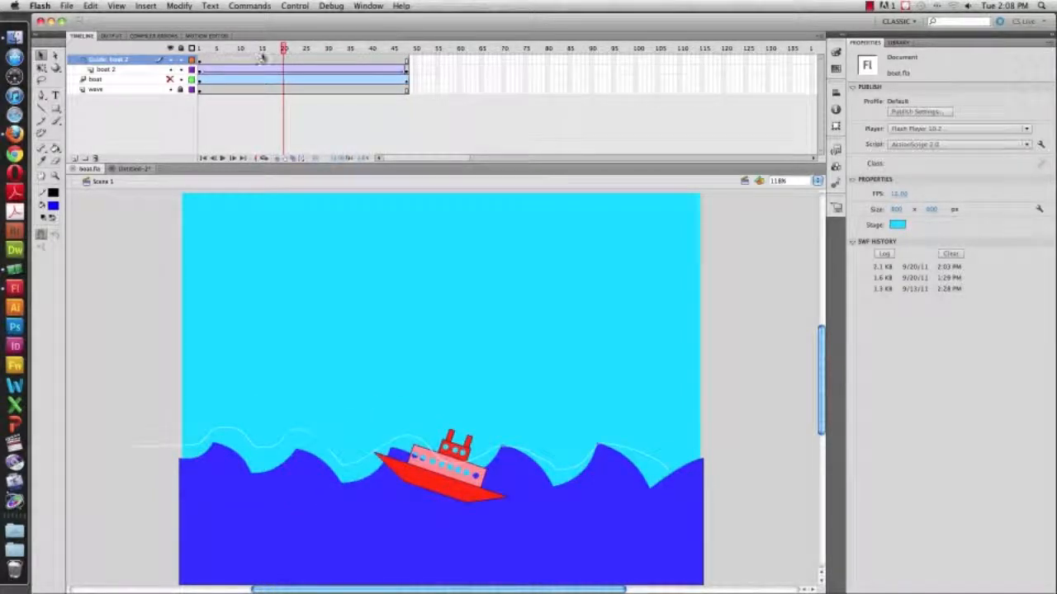
drag(283, 51, 164, 71)
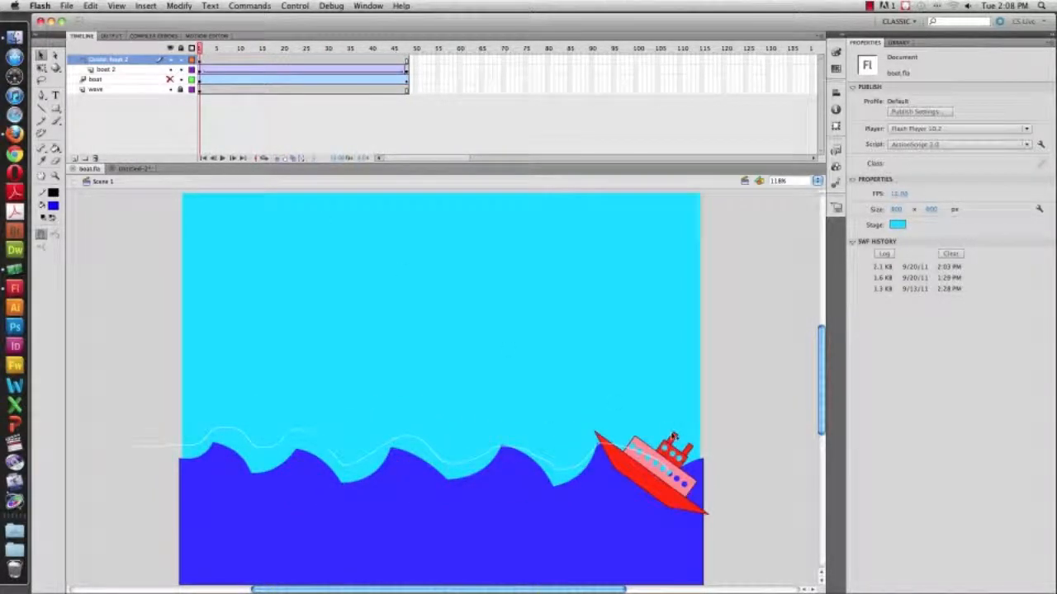
- Open the boat symbol on the stage to inspect its single-layer timeline, and return to Scene 1
click(660, 468)
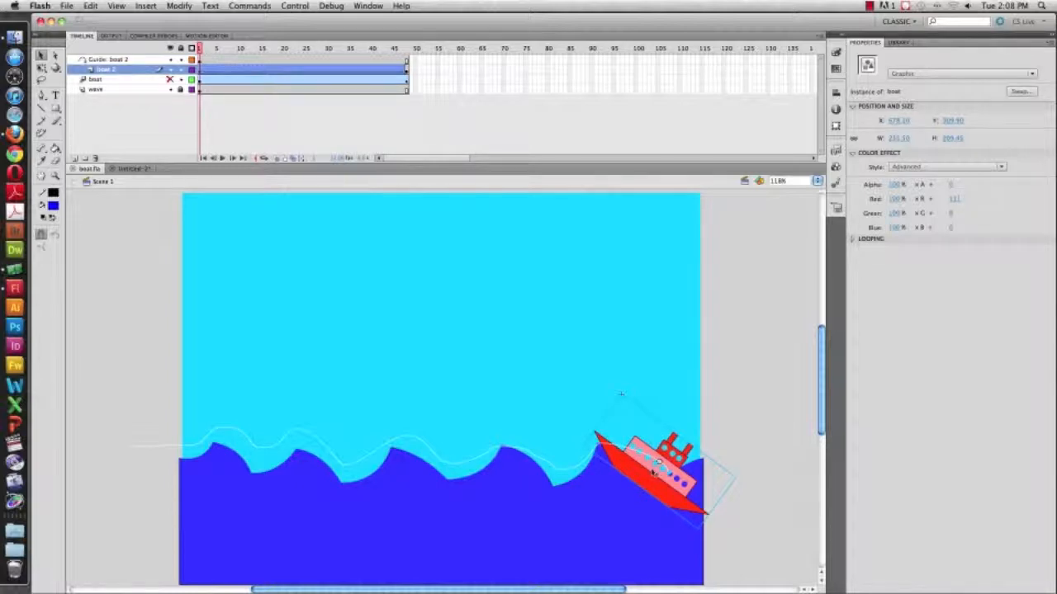
double_click(655, 472)
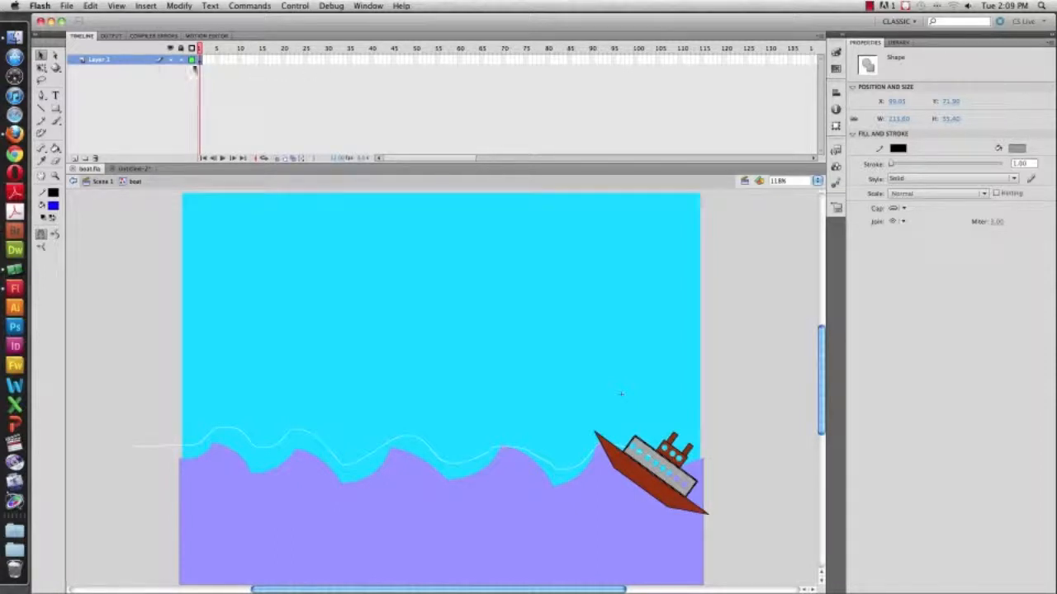
click(112, 183)
click(101, 182)
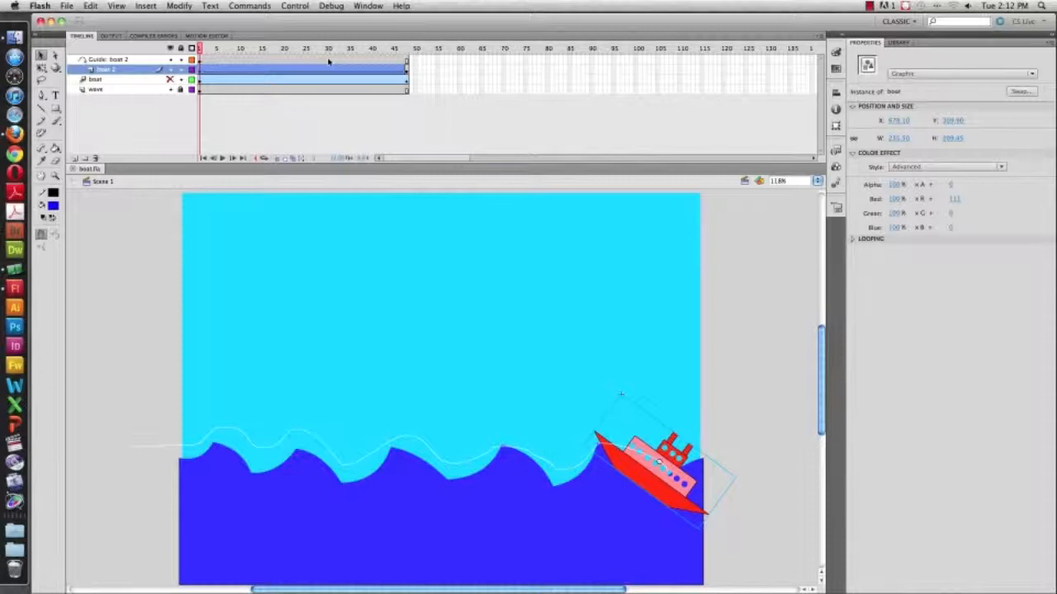
- Add a new layer above the boat 2 guide layer and name it bird
click(128, 140)
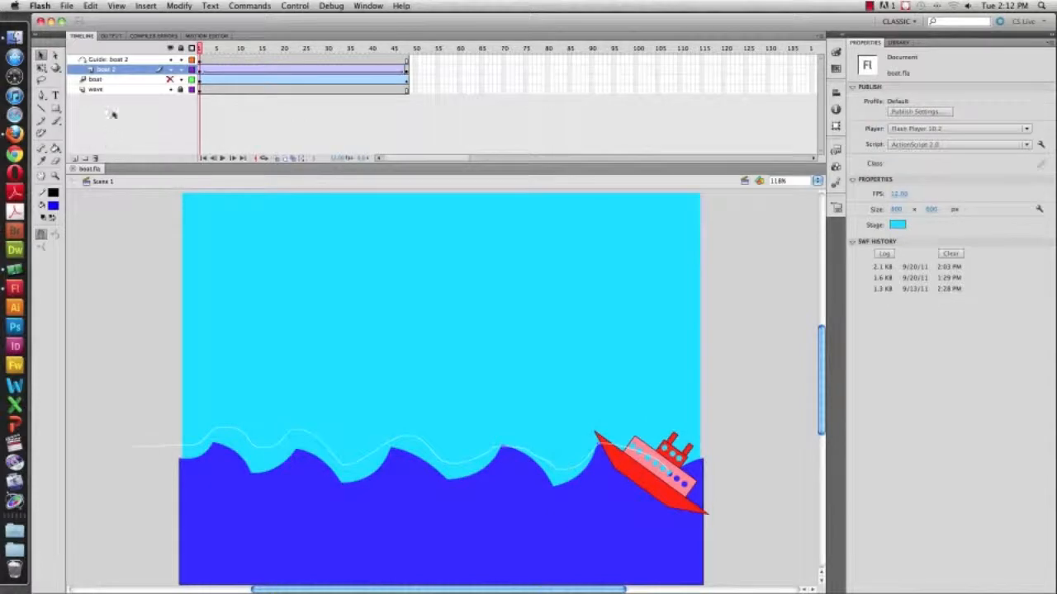
click(110, 61)
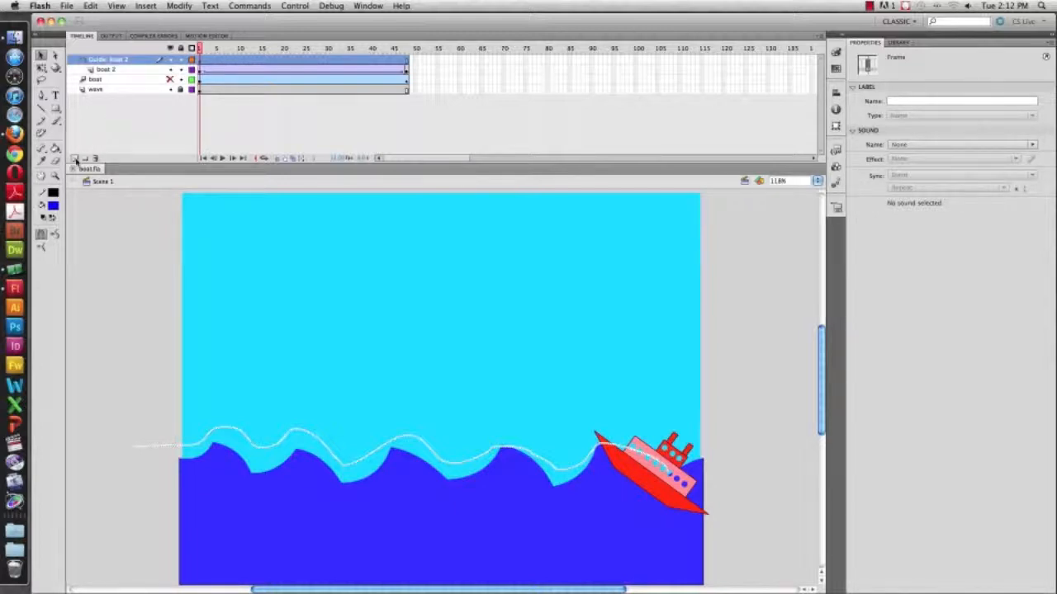
click(75, 160)
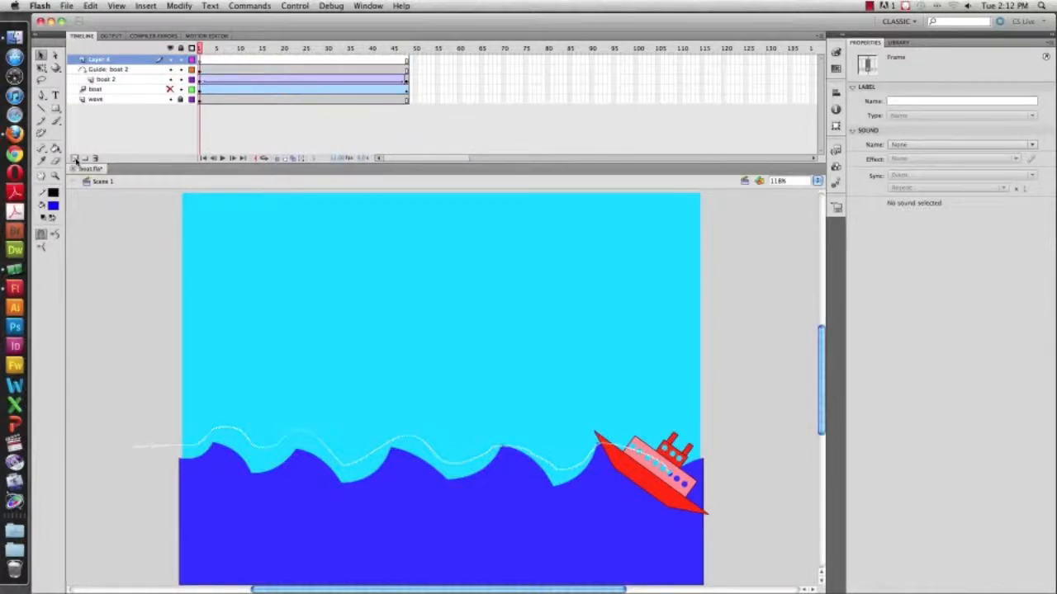
click(101, 62)
double_click(101, 62)
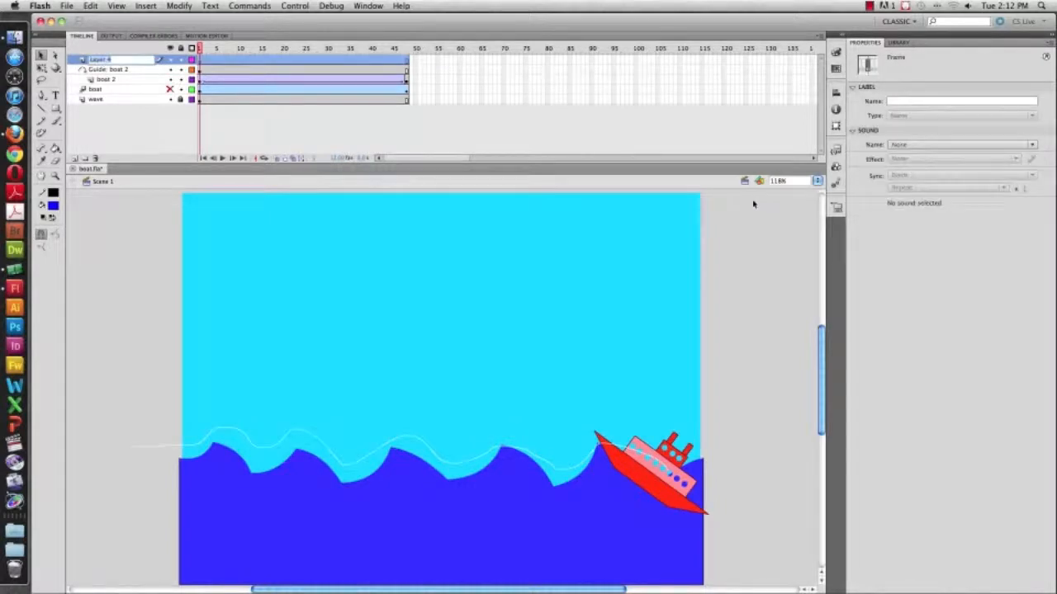
text(bird)
click(753, 204)
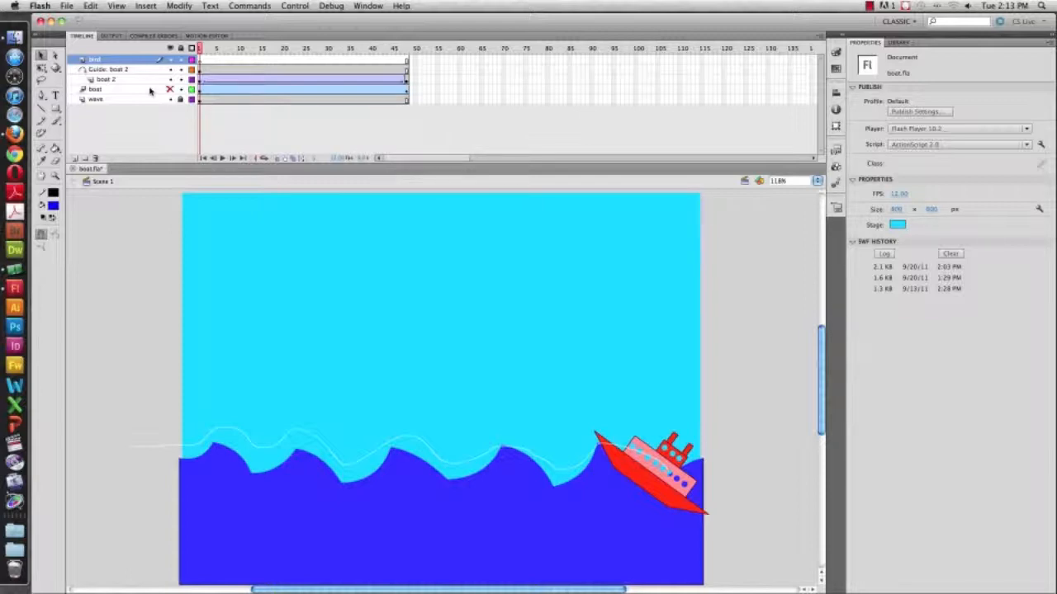
- Activate the Line tool with a white stroke colour
click(43, 109)
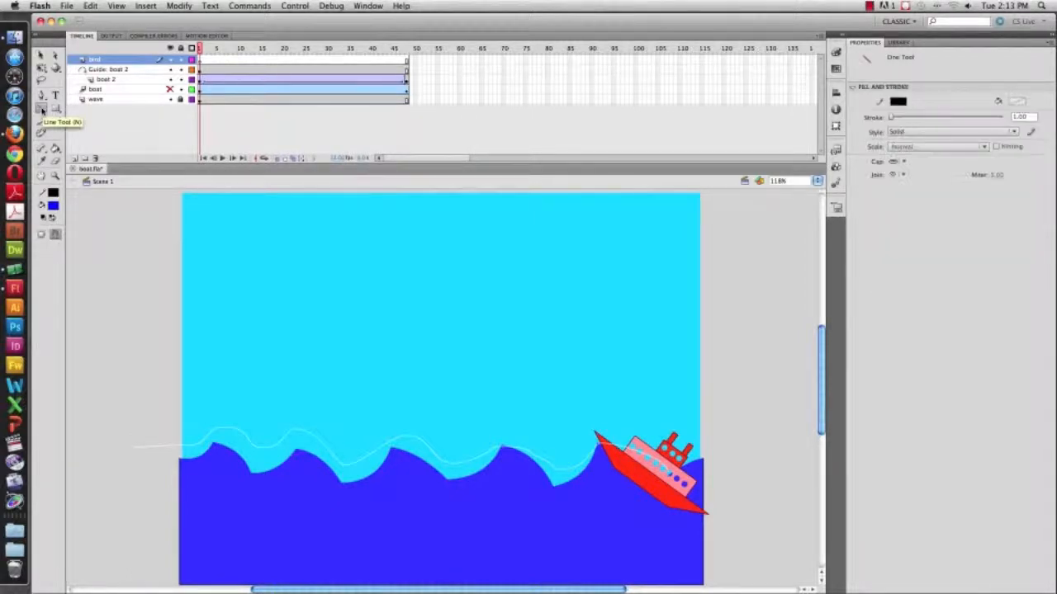
click(53, 194)
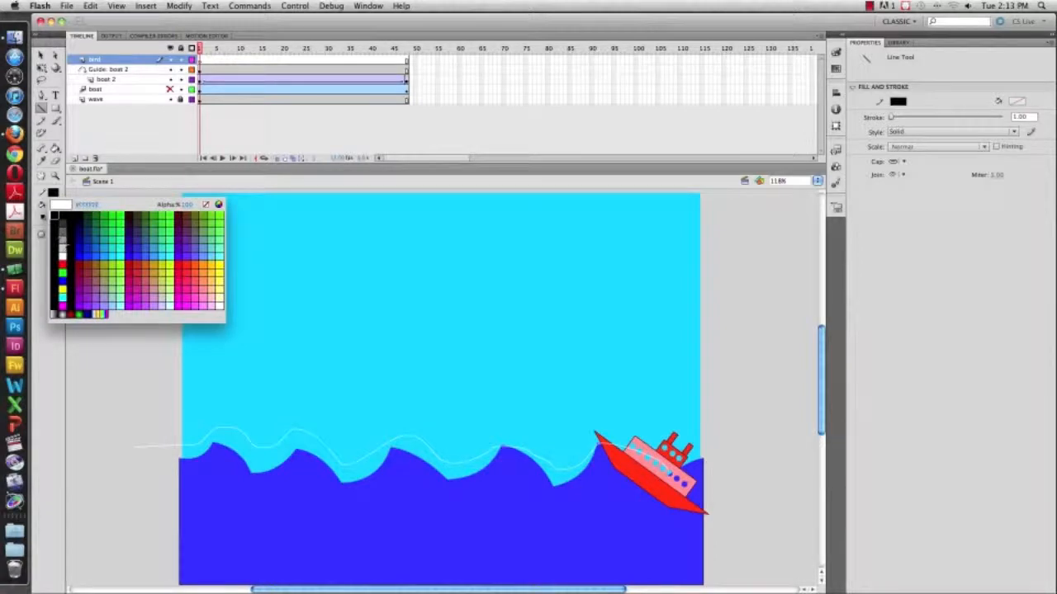
click(62, 252)
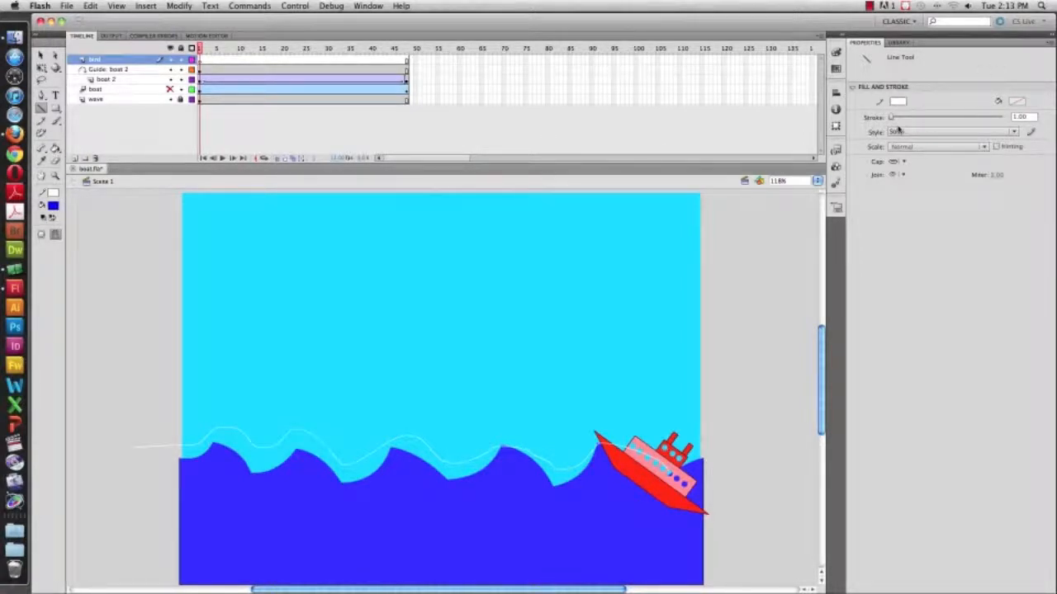
- Try out stroke heights of 29.55 and 16.70 with test lines in the sky, undoing each line
drag(892, 120, 907, 118)
drag(446, 248, 491, 276)
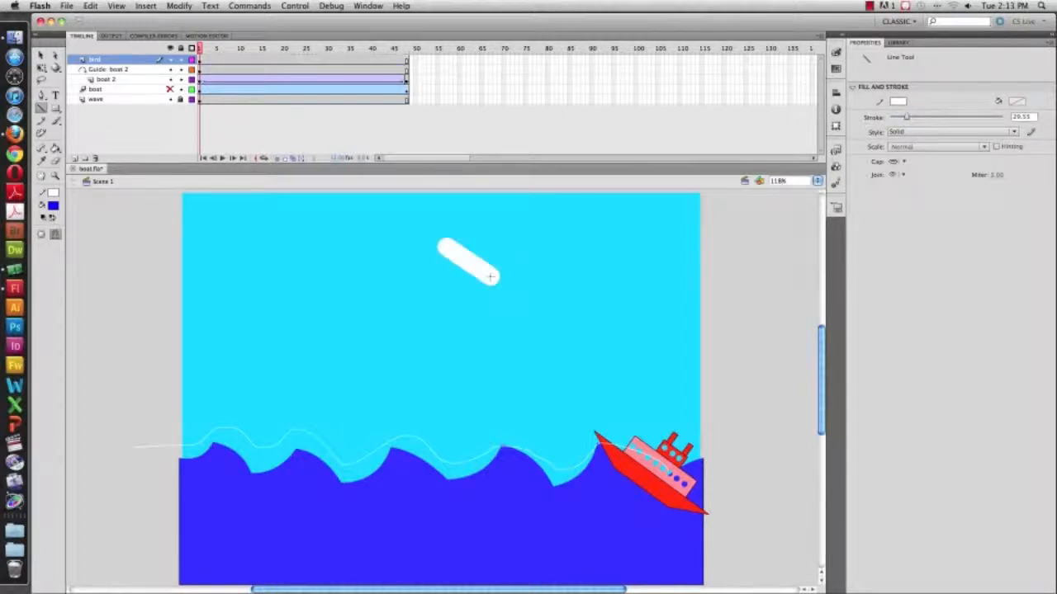
key(ctrl+z)
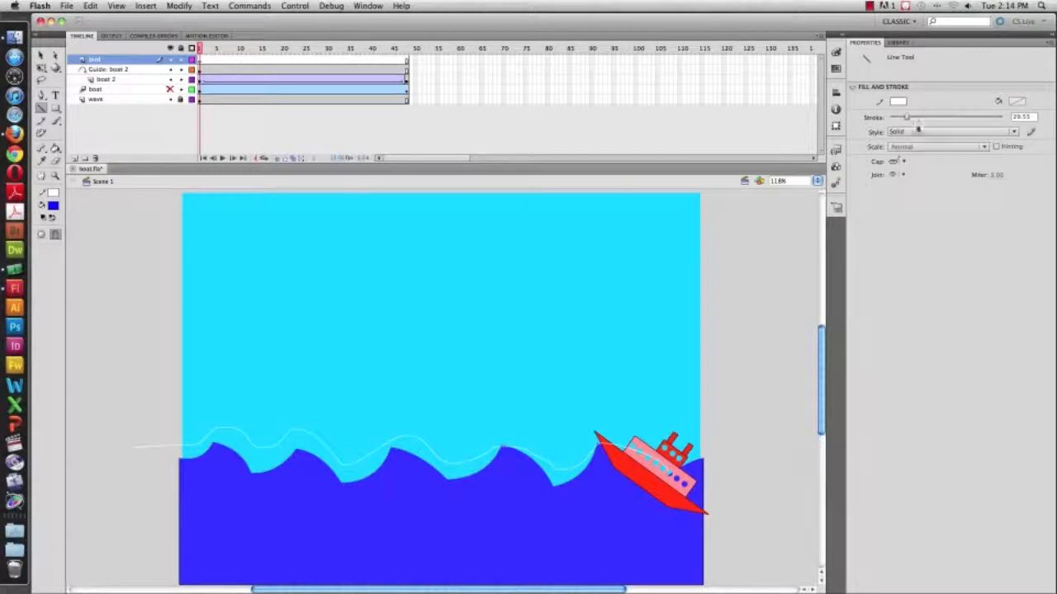
drag(907, 120, 899, 120)
drag(504, 308, 506, 310)
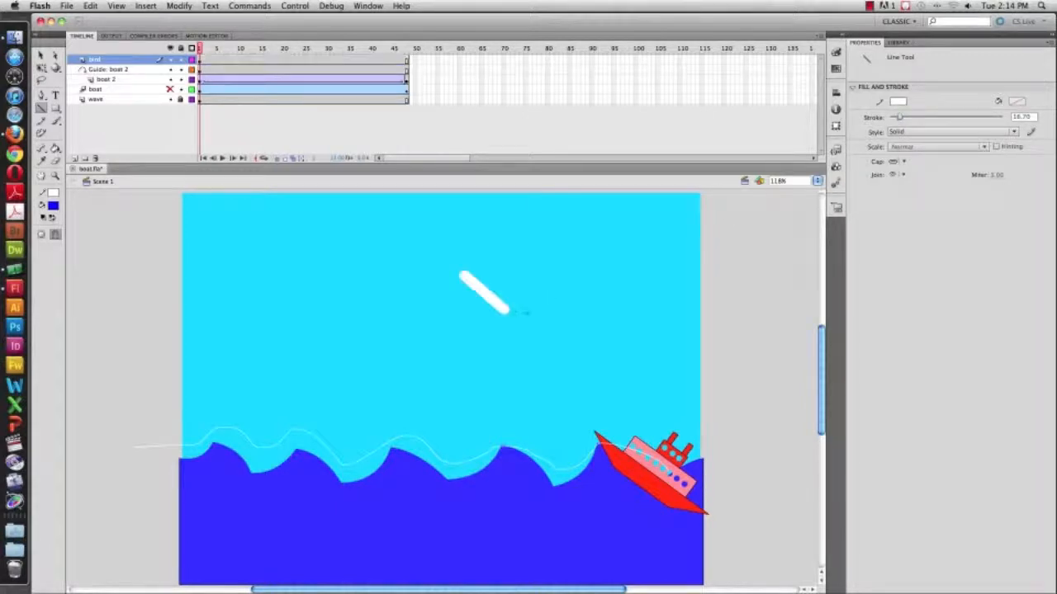
key(super+z)
- Set the stroke height to 15 and draw a V-shaped bird about 98 by 48 px from two lines in the sky's upper left
click(1022, 117)
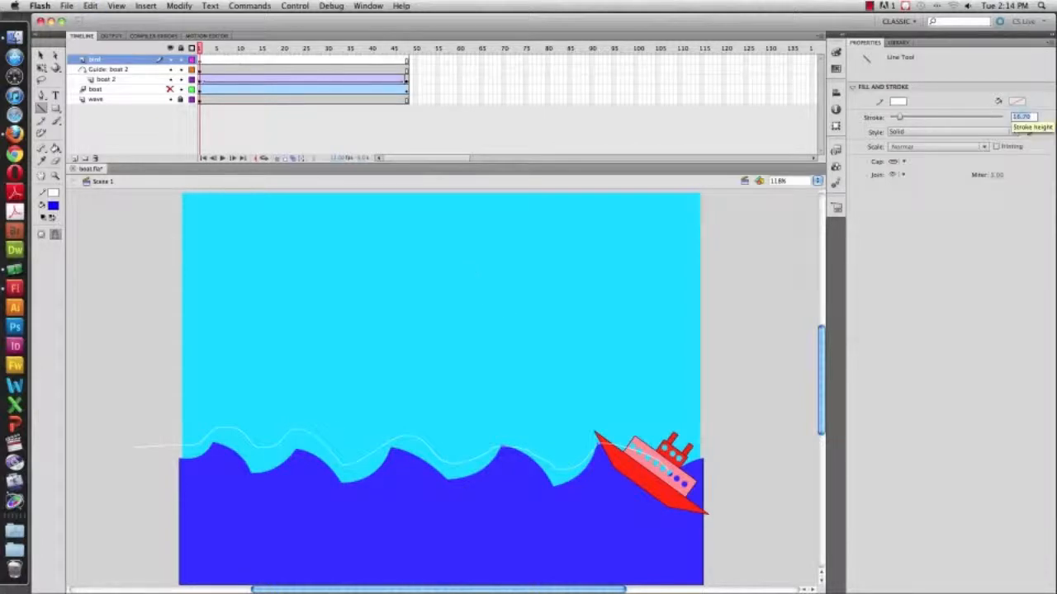
text(10)
key(Tab)
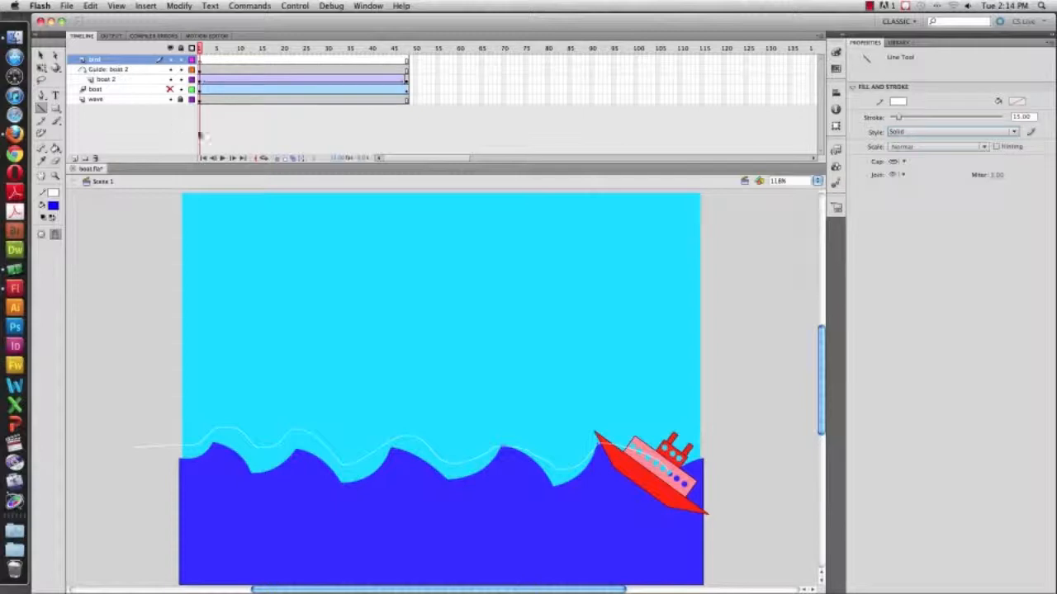
mouse_move(243, 251)
mouse_down()
mouse_move(273, 281)
mouse_move(314, 246)
mouse_up()
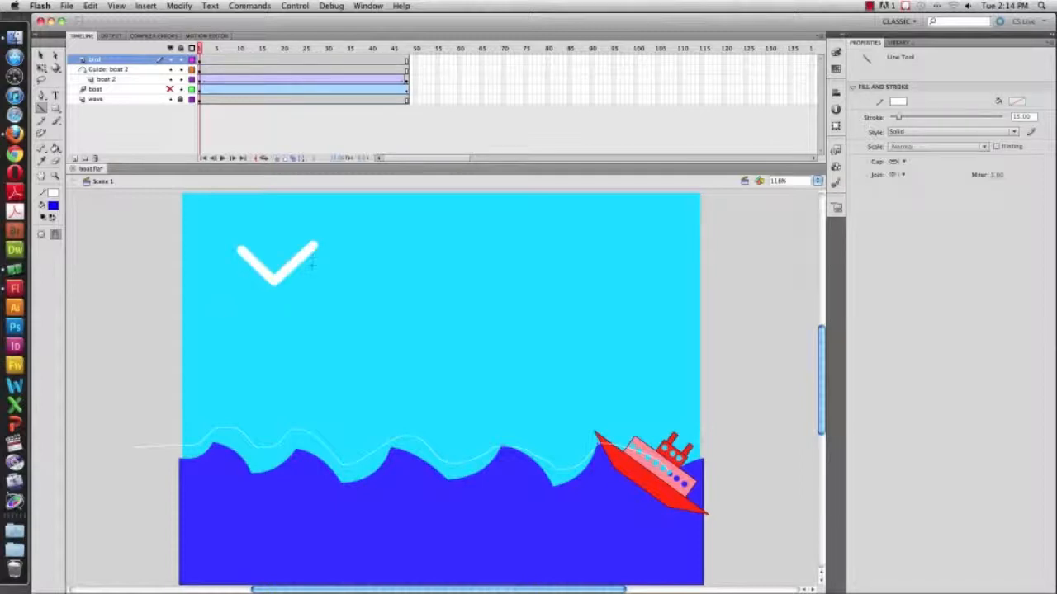
key(super+z)
drag(273, 280, 309, 249)
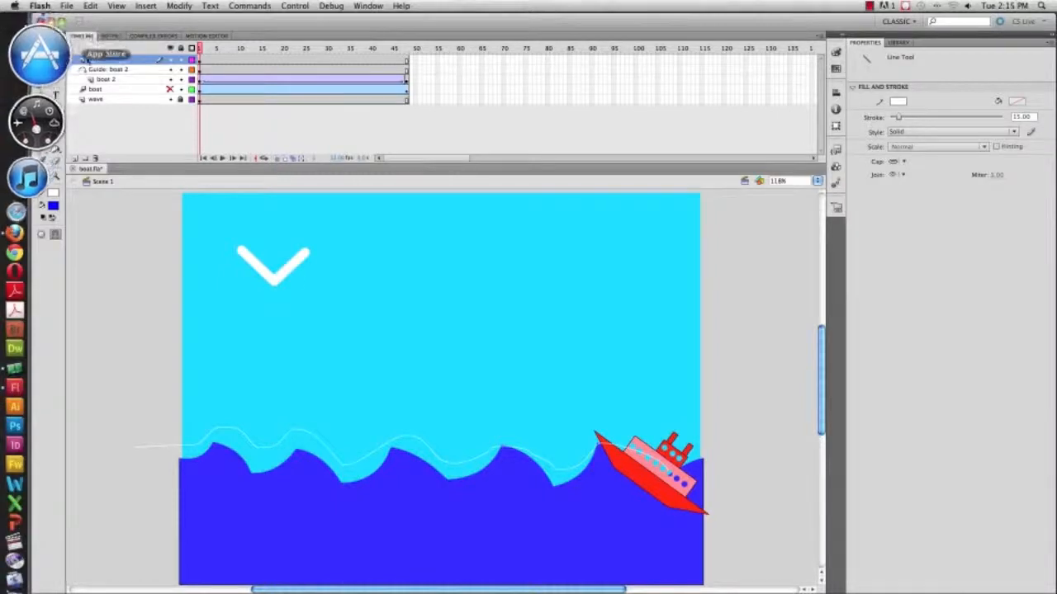
- Try to pull out the tip of the bird's right wing with the Selection tool, and undo the change
click(41, 55)
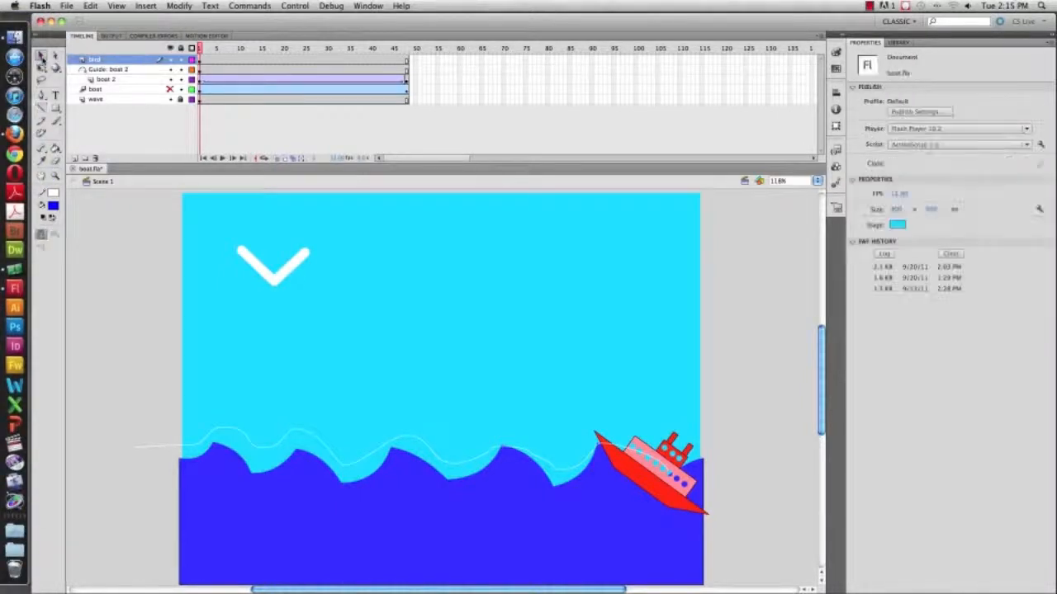
click(263, 269)
click(302, 260)
click(317, 253)
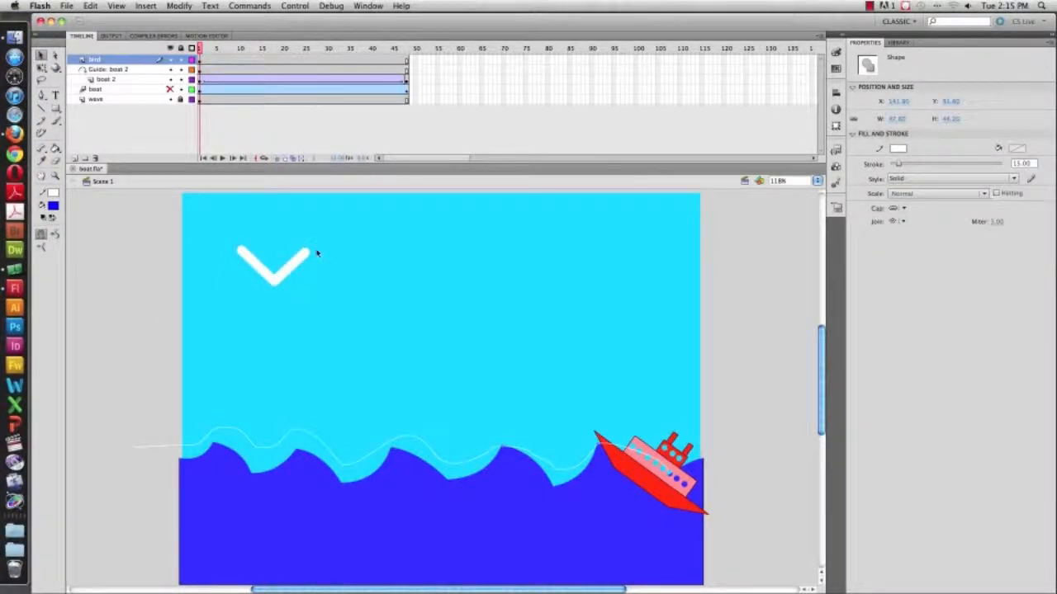
drag(308, 252, 358, 228)
key(z)
key(super+z)
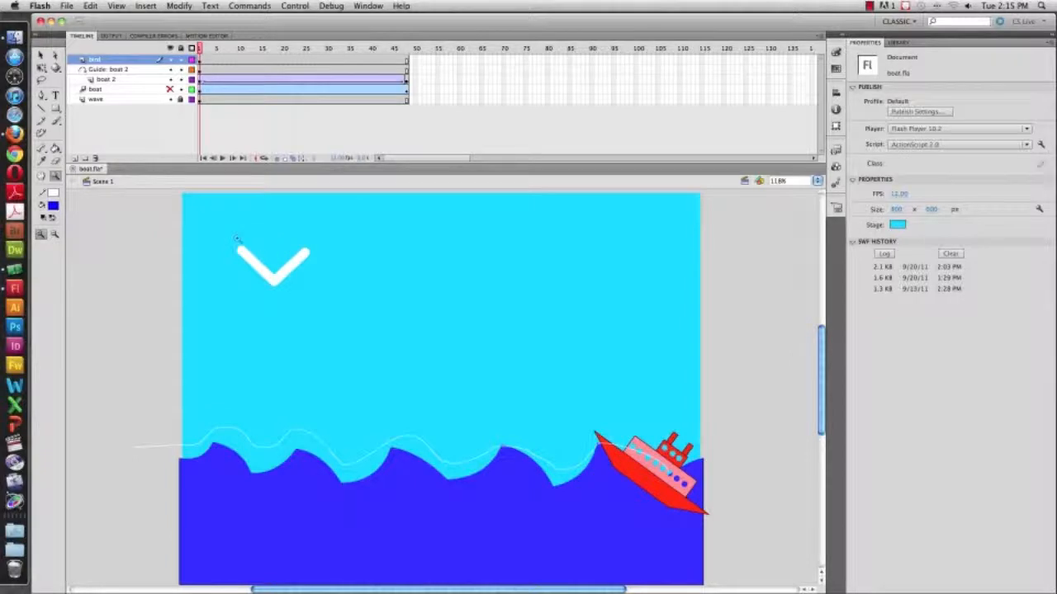
- Select the whole V shape and convert it to a Movie Clip symbol named bird
key(v)
drag(217, 226, 415, 326)
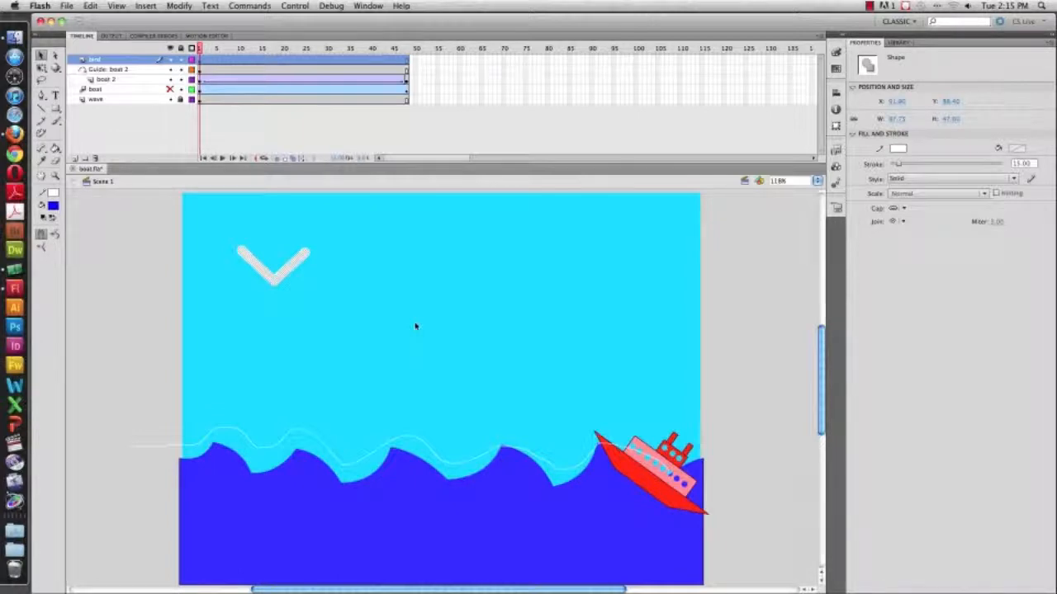
click(170, 6)
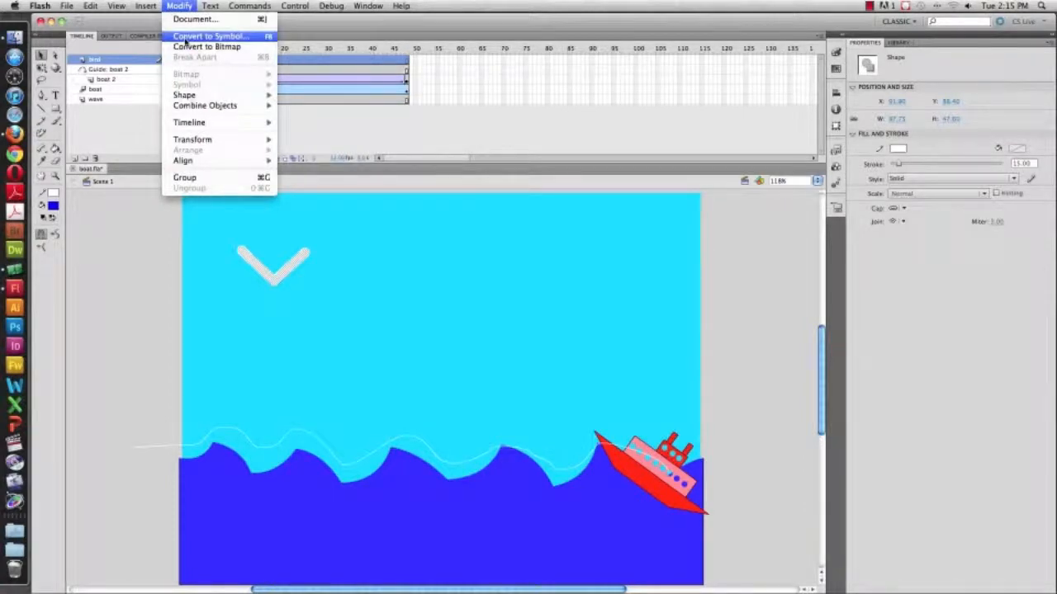
click(186, 42)
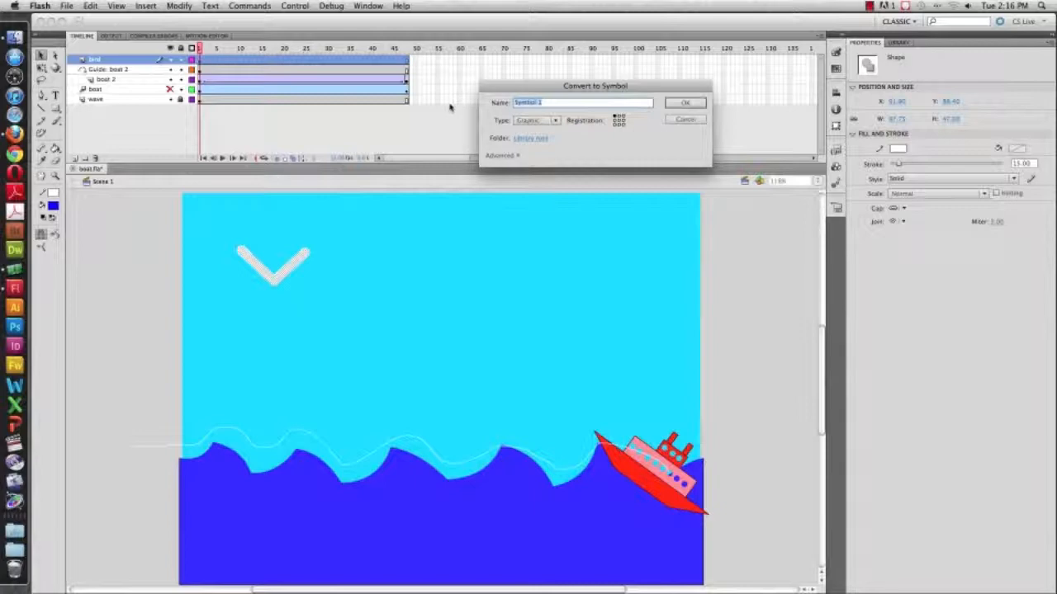
text(bird)
key(BackSpace)
key(BackSpace)
text(ird)
click(533, 120)
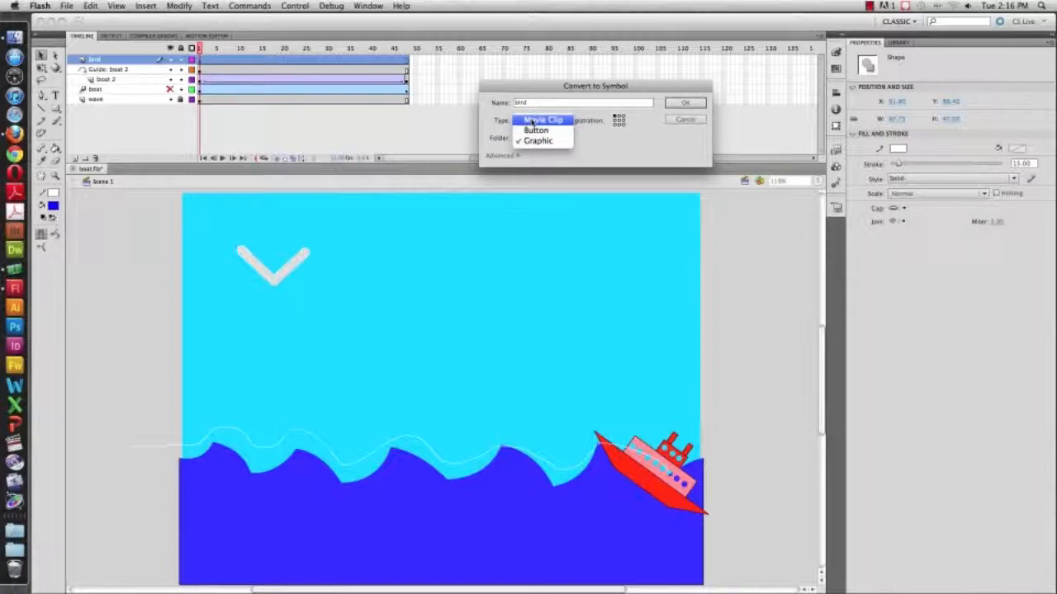
click(532, 122)
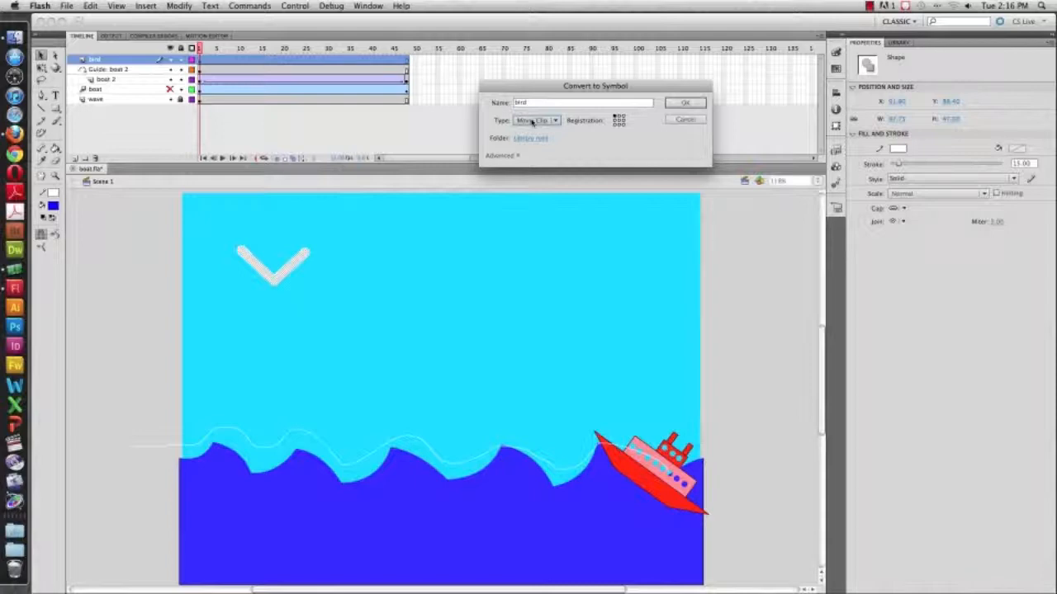
click(685, 103)
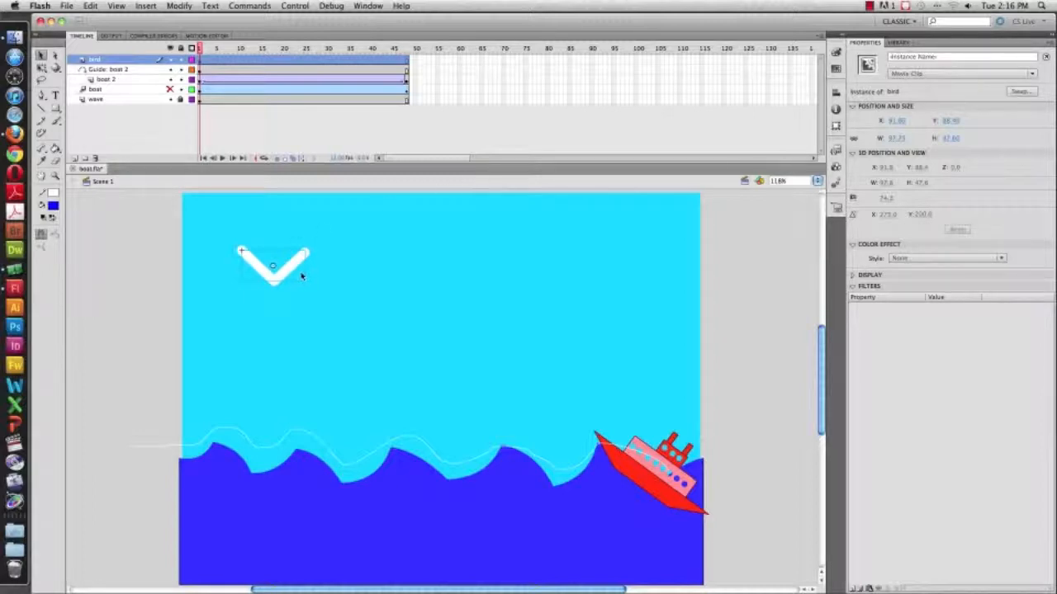
- Open the bird movie clip for editing in place and deselect its shape
scroll(300, 279, up, 1)
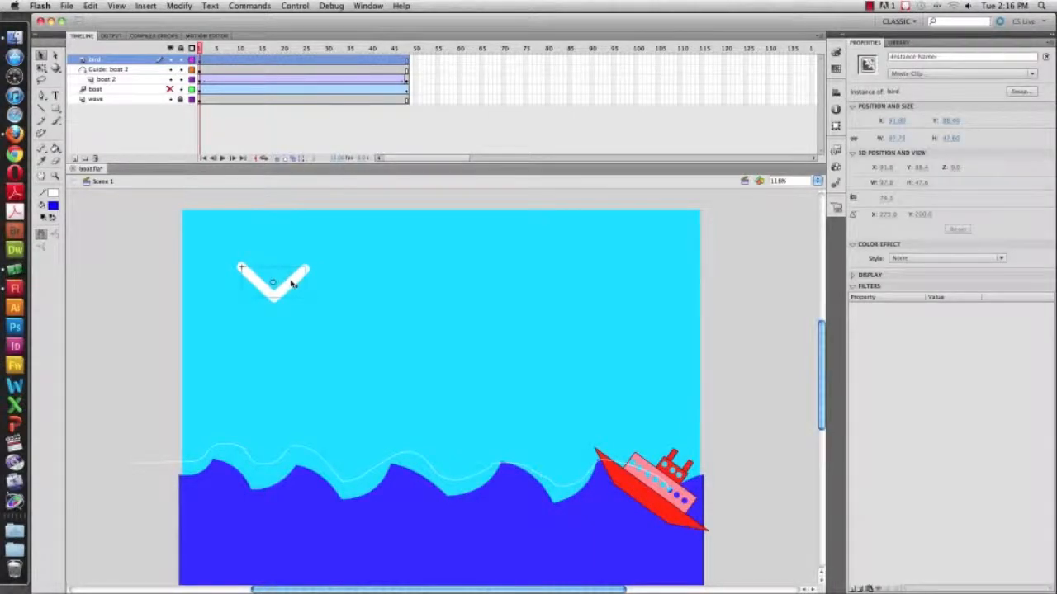
double_click(290, 284)
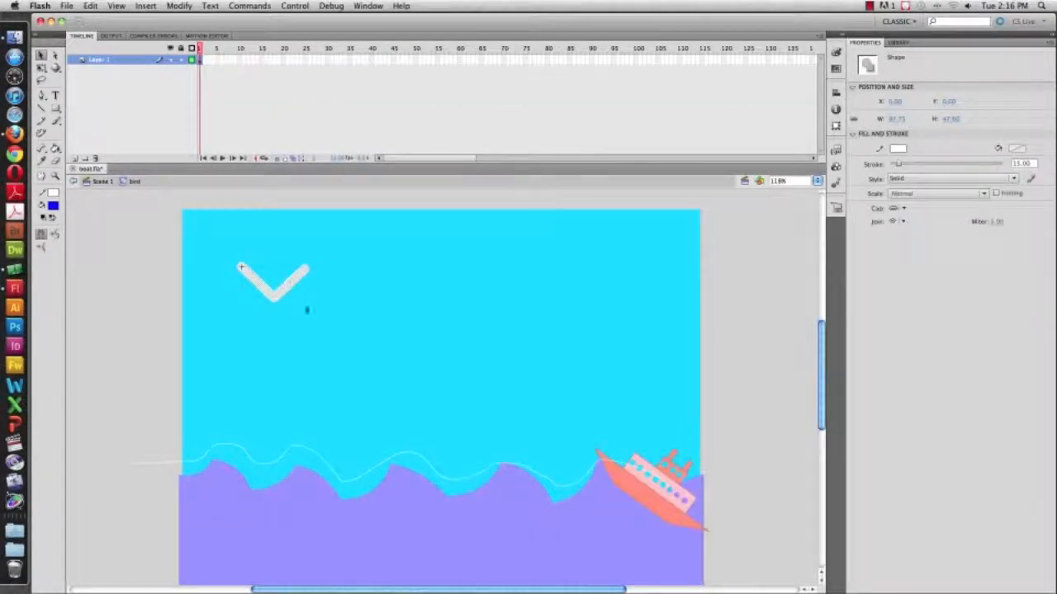
click(529, 417)
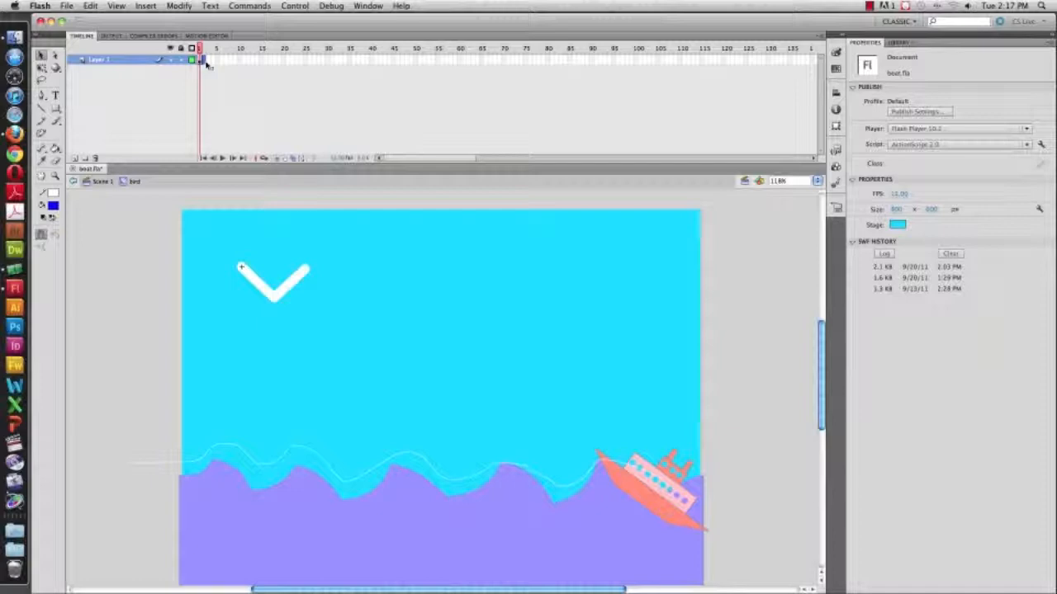
- Add a keyframe at frame 2 of the bird clip and pull both wing tips slightly outward and down
click(203, 60)
click(287, 254)
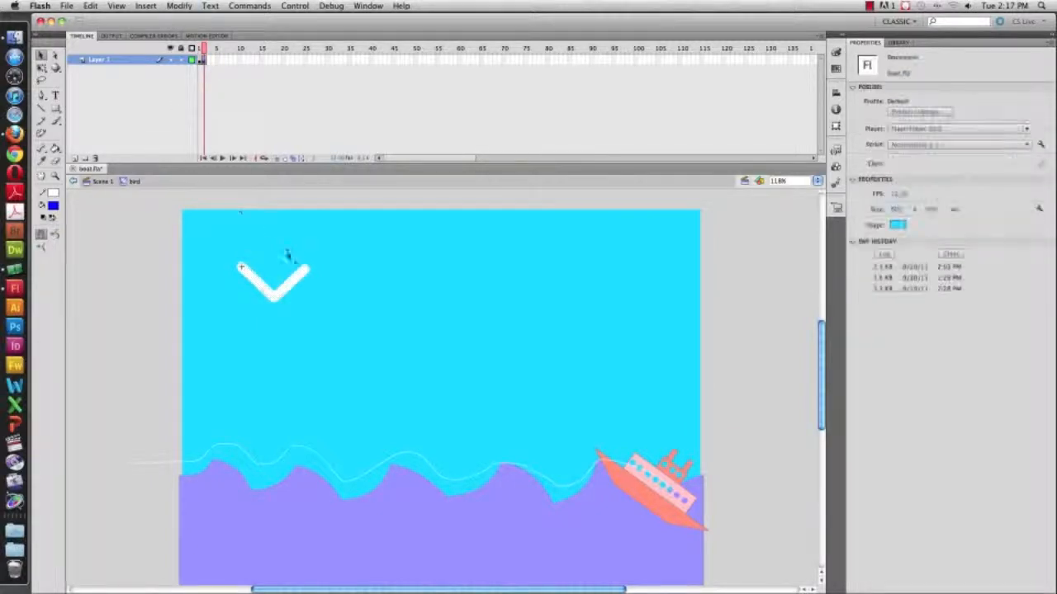
drag(302, 272, 318, 282)
drag(238, 268, 230, 275)
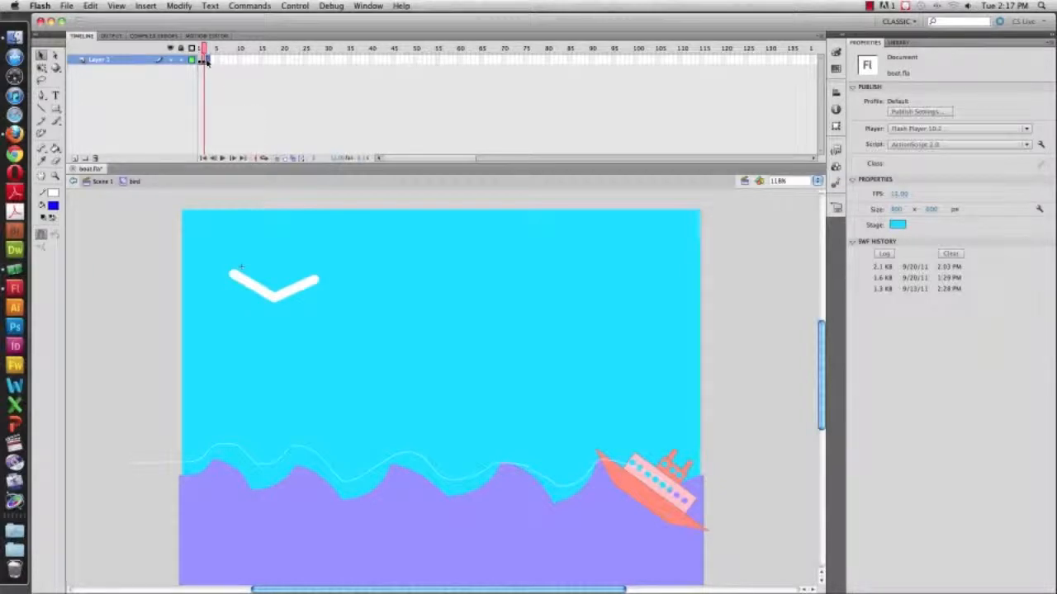
- Add a keyframe at frame 3 of the bird clip and pull both wing tips down into a nearly flat pose
click(208, 60)
click(259, 253)
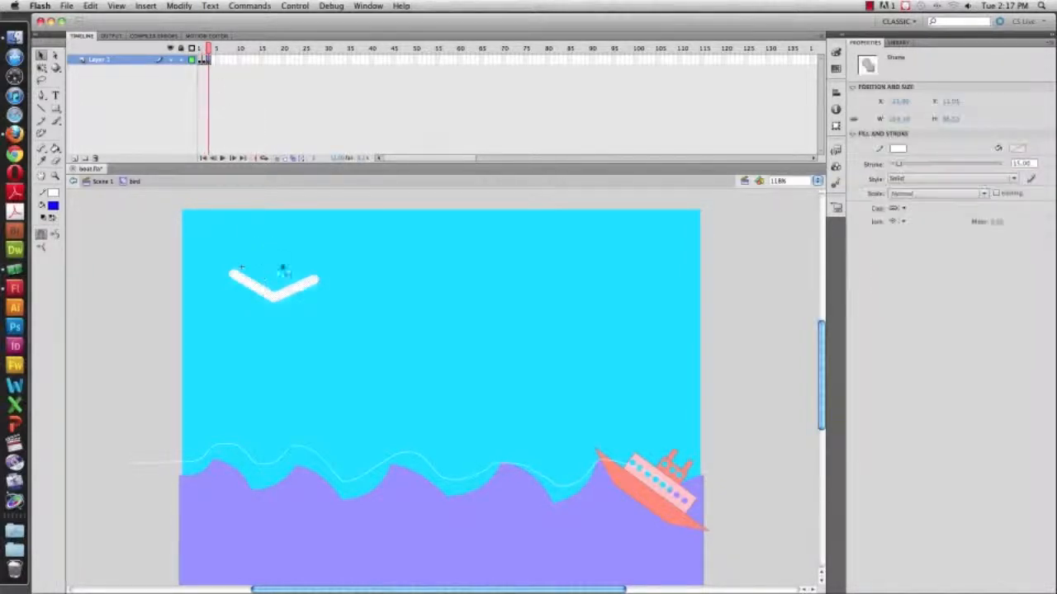
drag(317, 280, 320, 291)
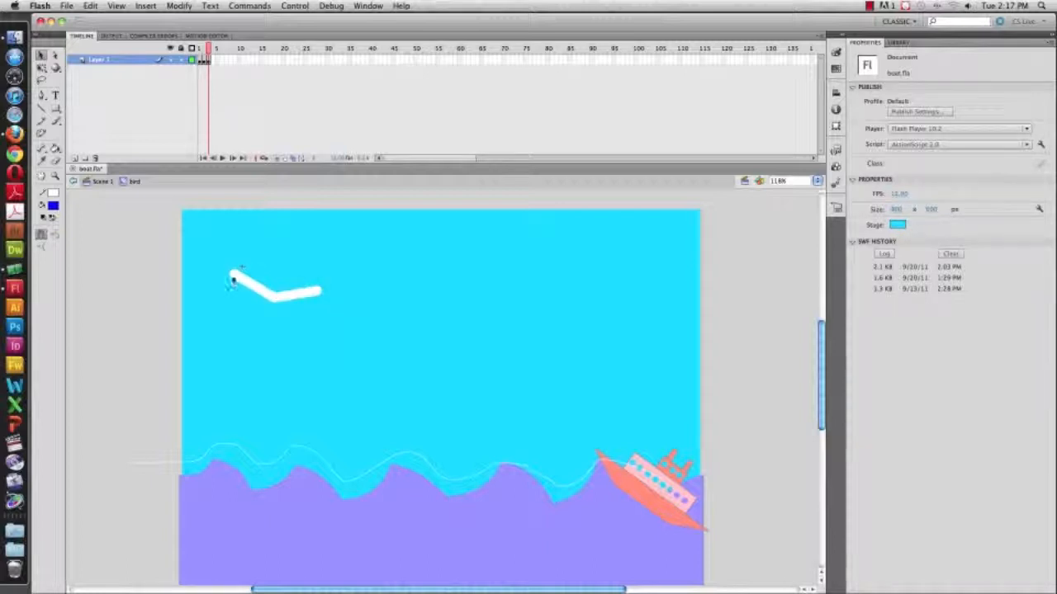
drag(231, 278, 236, 289)
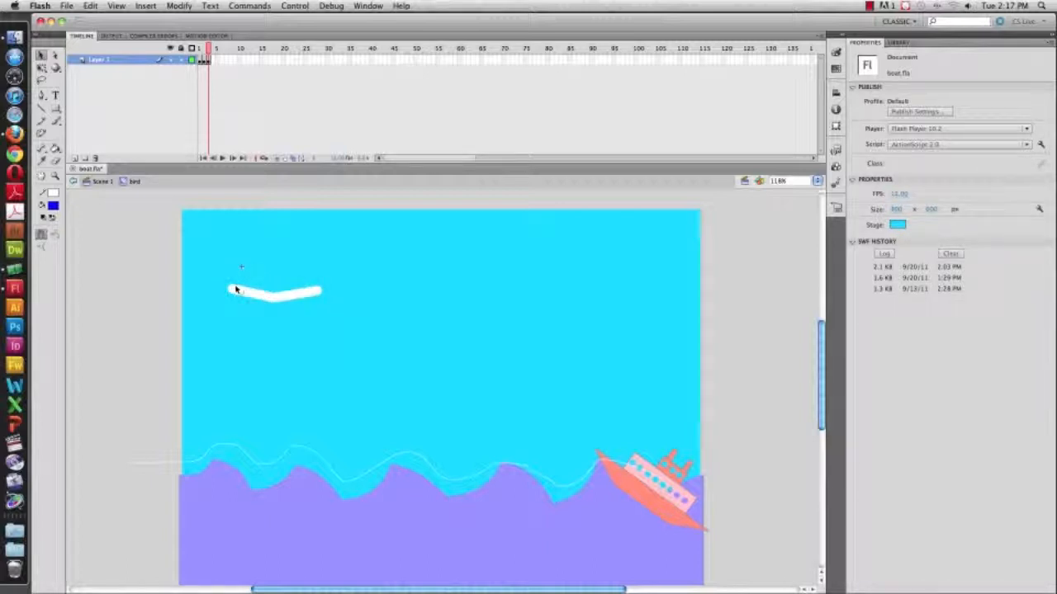
- Return to frame 1 and test the movie to preview the flapping bird, closing the preview window when done
click(204, 49)
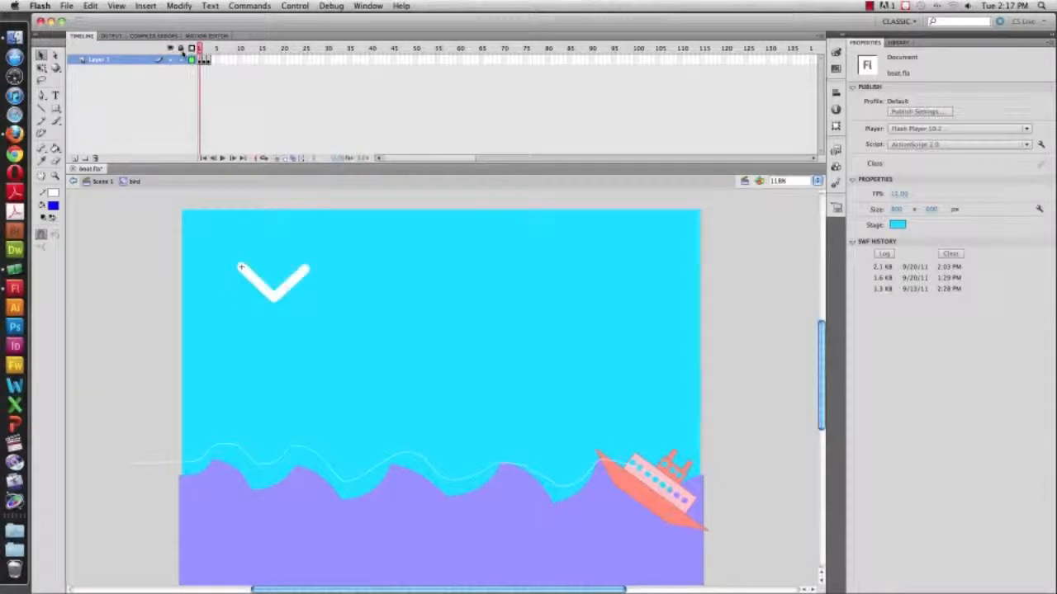
key(super+Return)
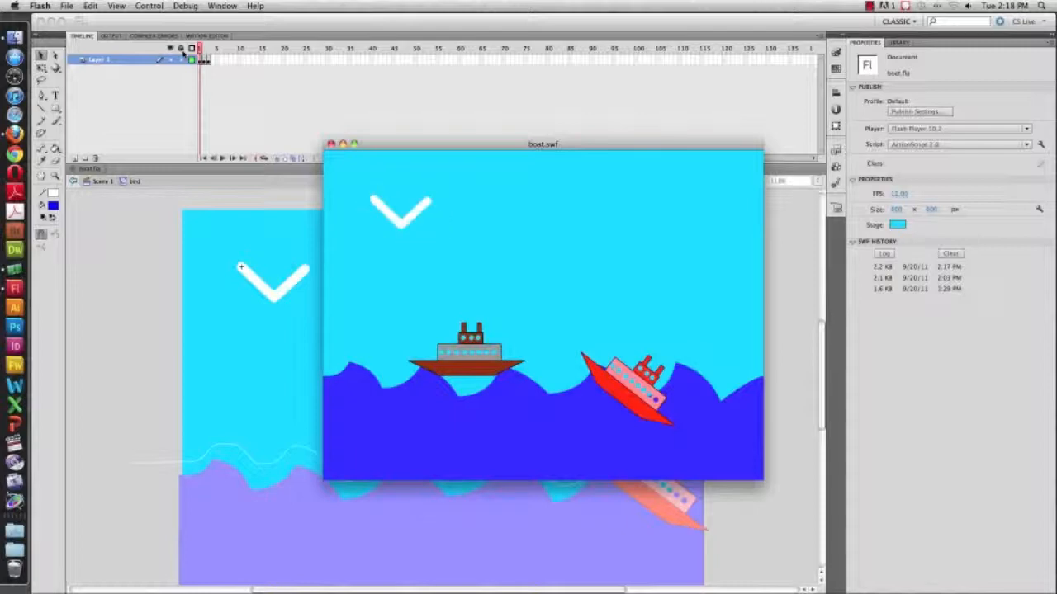
key(super+w)
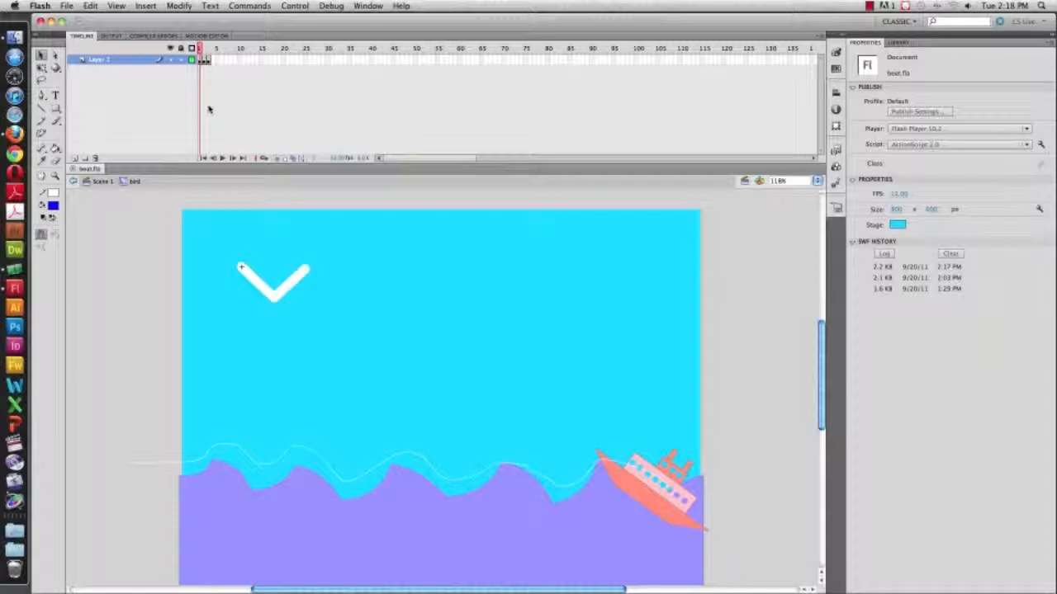
- Insert an extra frame after each of the bird clip's three keyframes so every wing pose lasts two frames
click(203, 62)
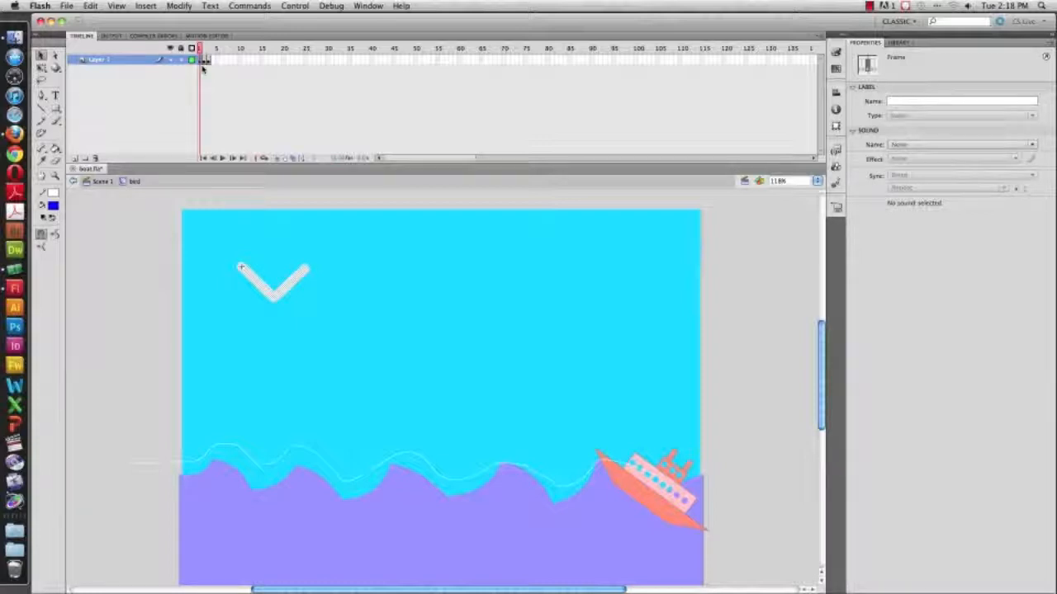
click(209, 62)
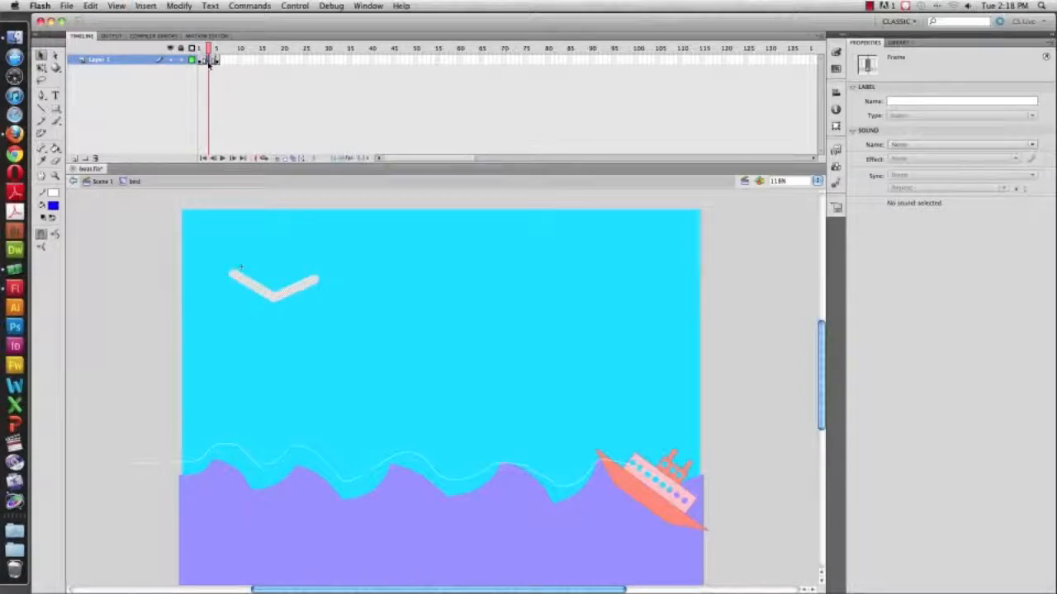
click(217, 63)
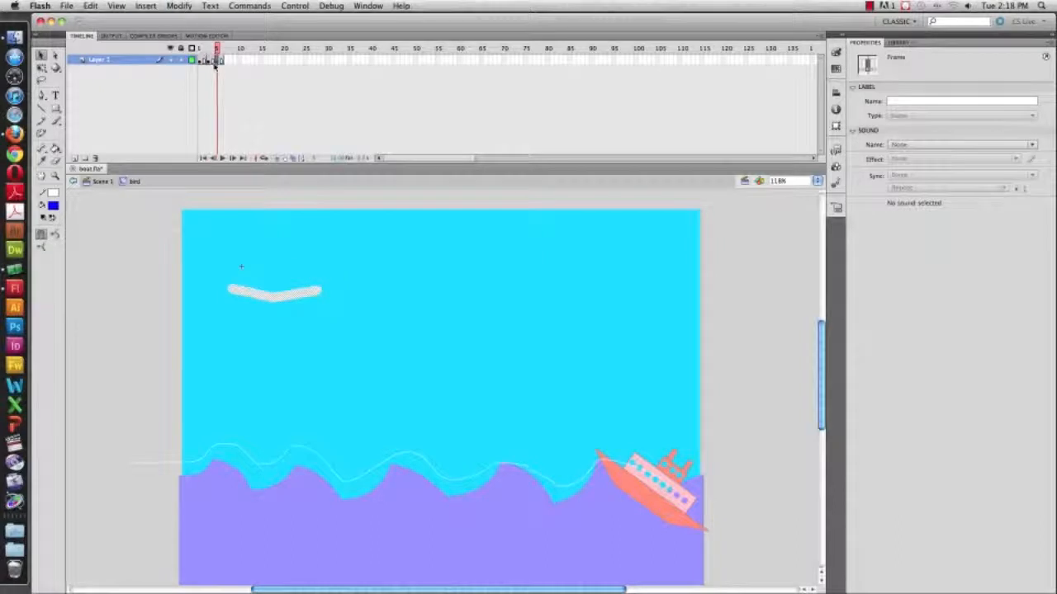
- Scrub through the lengthened bird timeline and test the movie again to check the wing-flapping speed, closing the preview
drag(217, 49, 204, 50)
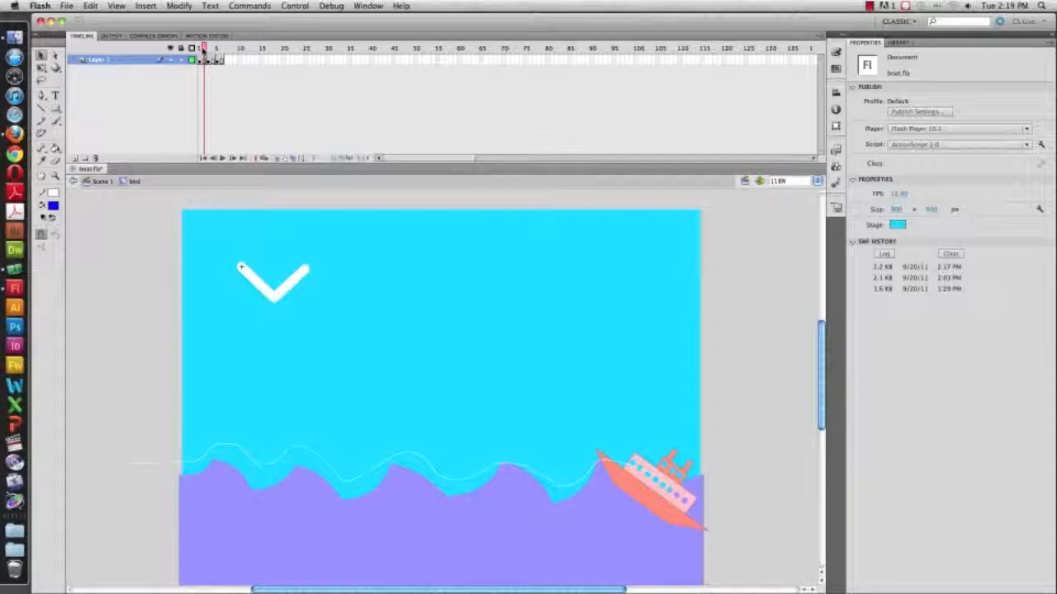
key(super+Return)
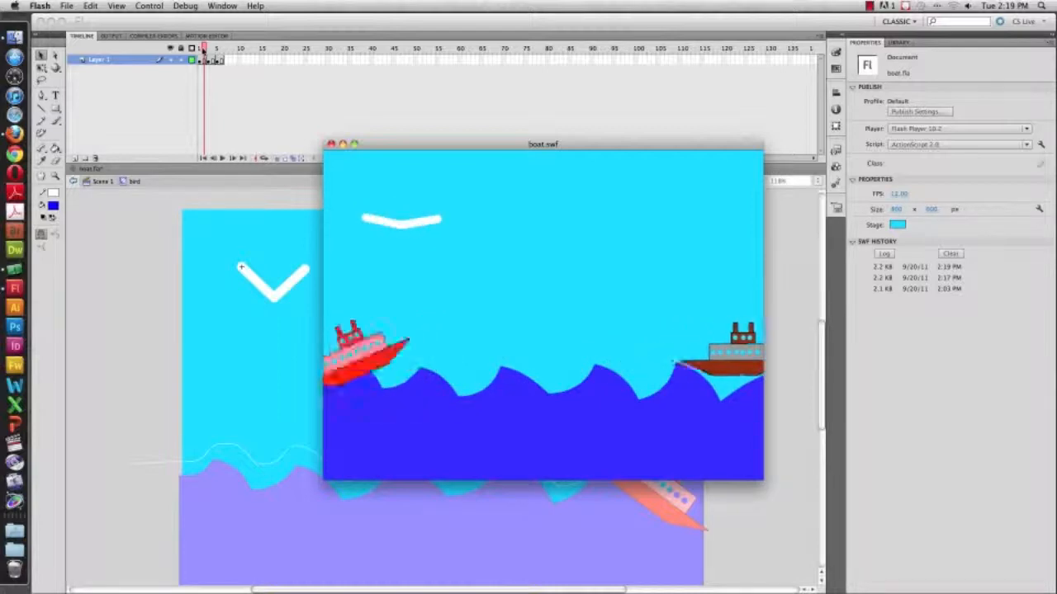
click(332, 146)
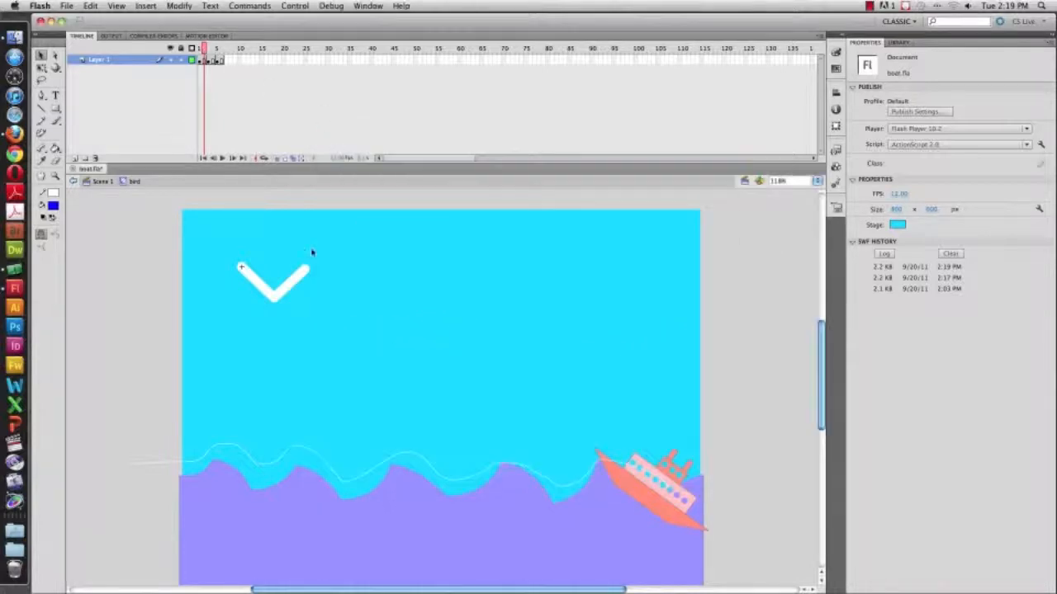
- Undo the frame and wing-pose changes in the bird clip until only the original V shape at frame 1 remains
key(super+z)
key(super+z)
key(super+z)
key(super+z)
key(super+z)
key(super+z)
key(super+z)
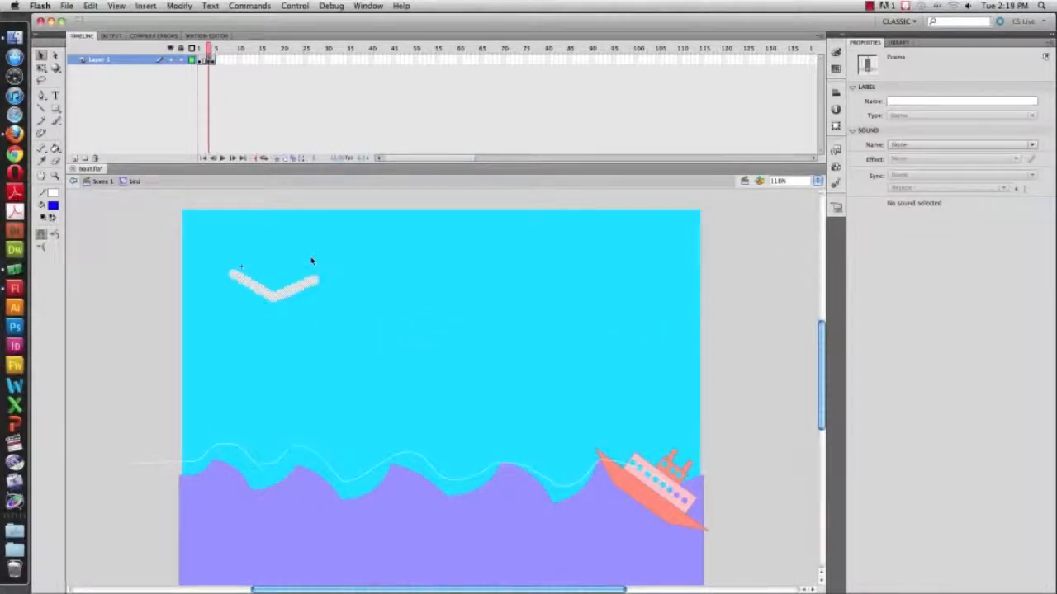
key(super+z)
key(super+z)
key(super+z)
key(super+z)
key(super+z)
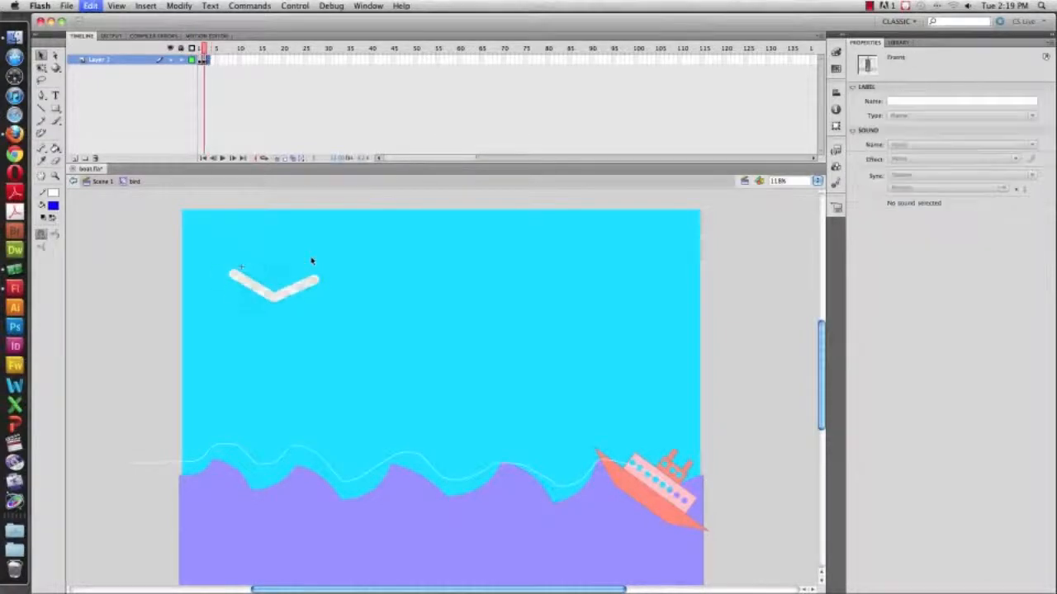
key(super+z)
key(super+z)
key(super+z)
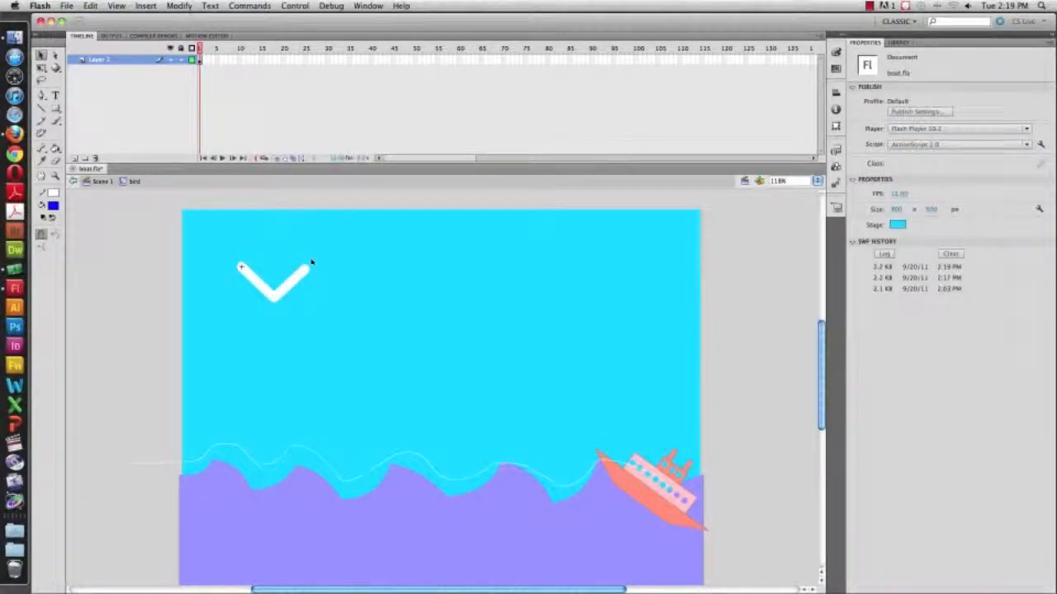
- Reopen the bird movie clip in place from Scene 1 and insert a keyframe at frame 2 of its layer
click(99, 181)
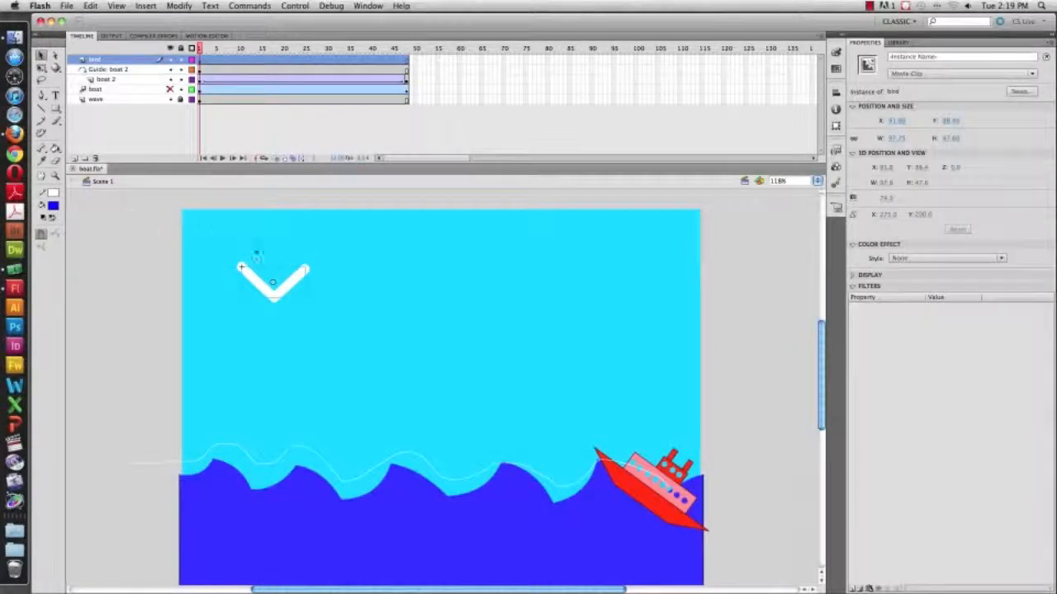
double_click(257, 283)
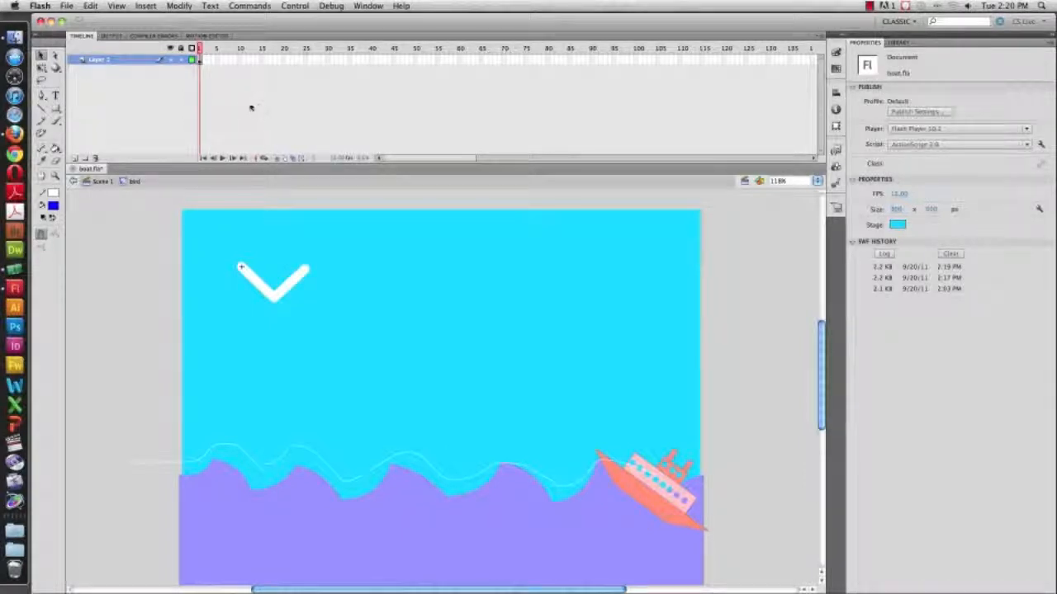
click(202, 60)
click(146, 6)
mouse_move(163, 76)
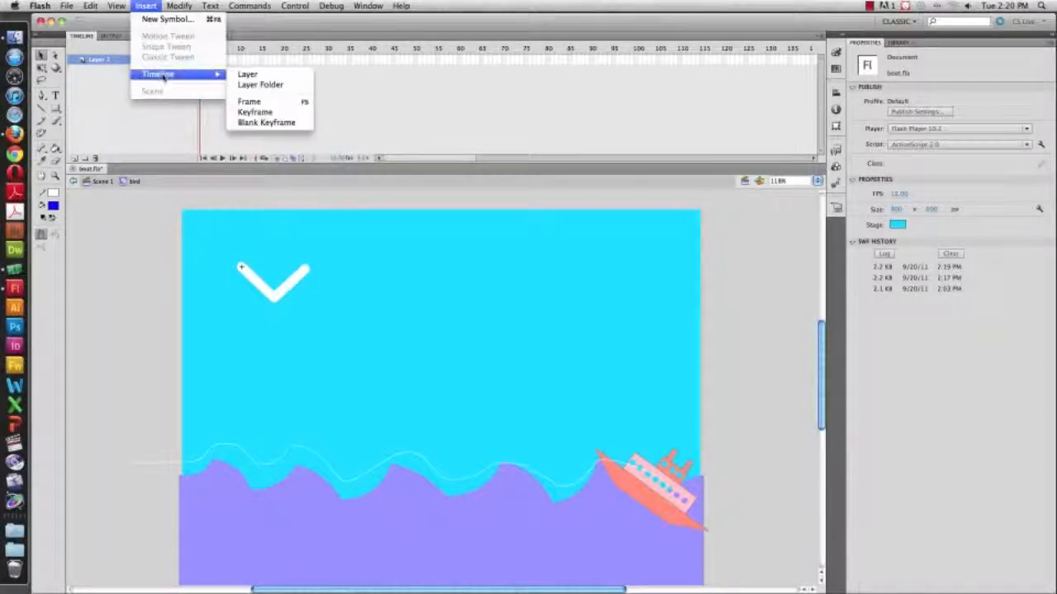
click(257, 111)
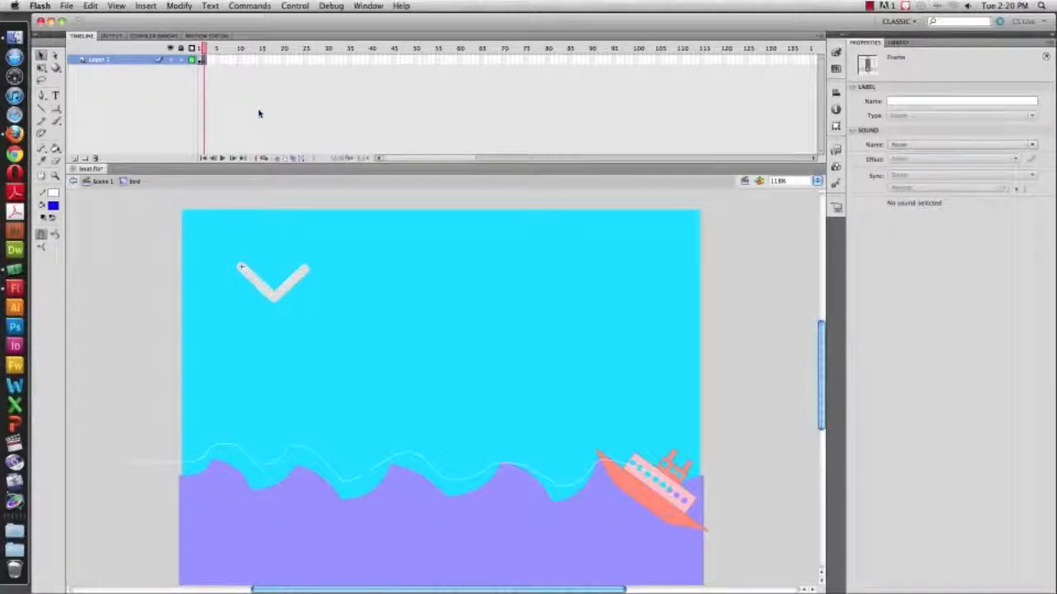